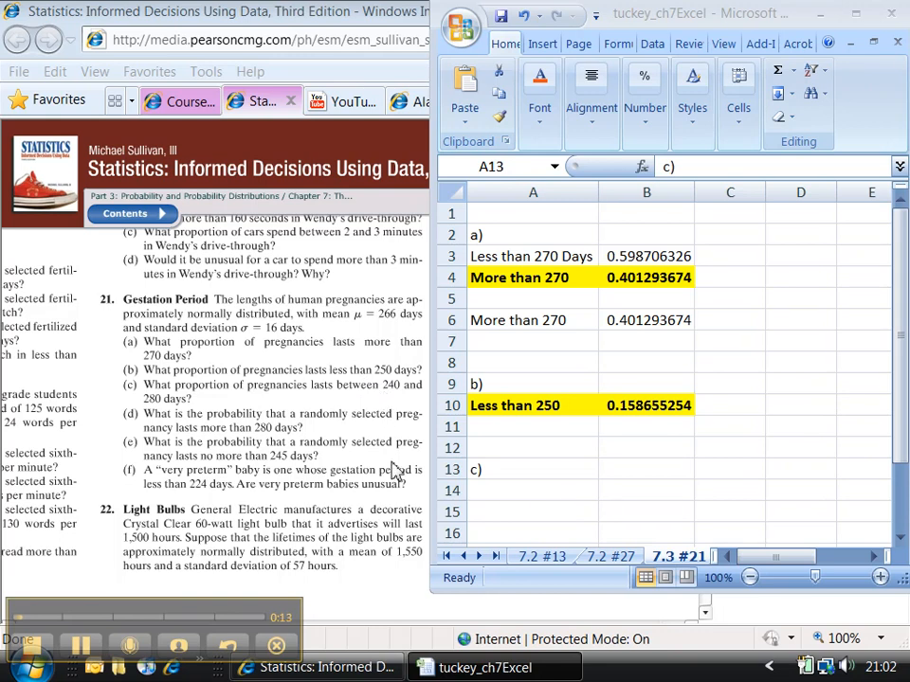
# Under part c), label A14 "Less than 240" and calculate its probability in B14 with =NORMDIST(240,266,16,TRUE).
pyautogui.click(534, 484)
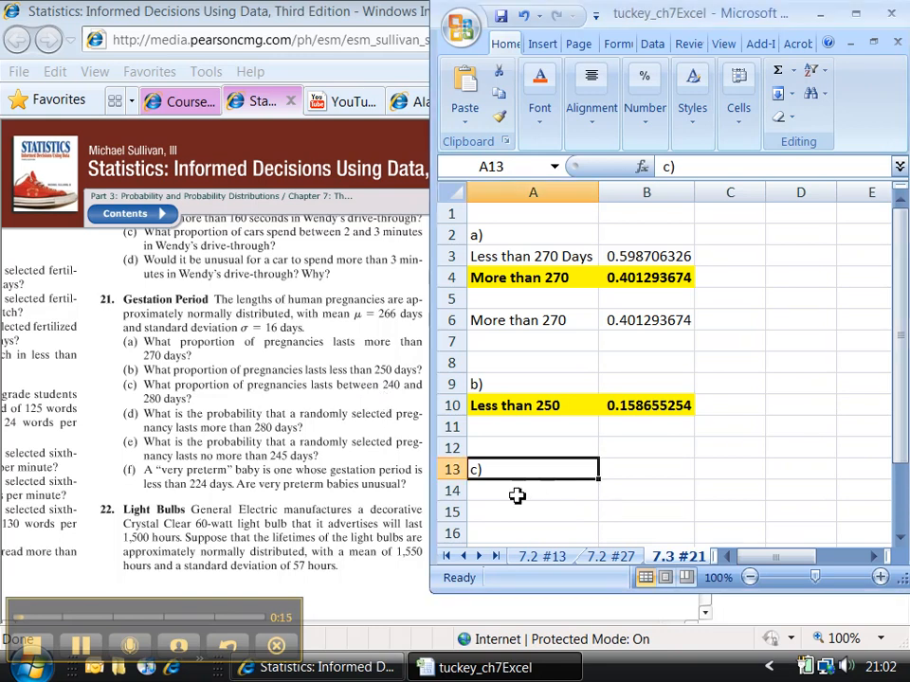
pyautogui.click(516, 495)
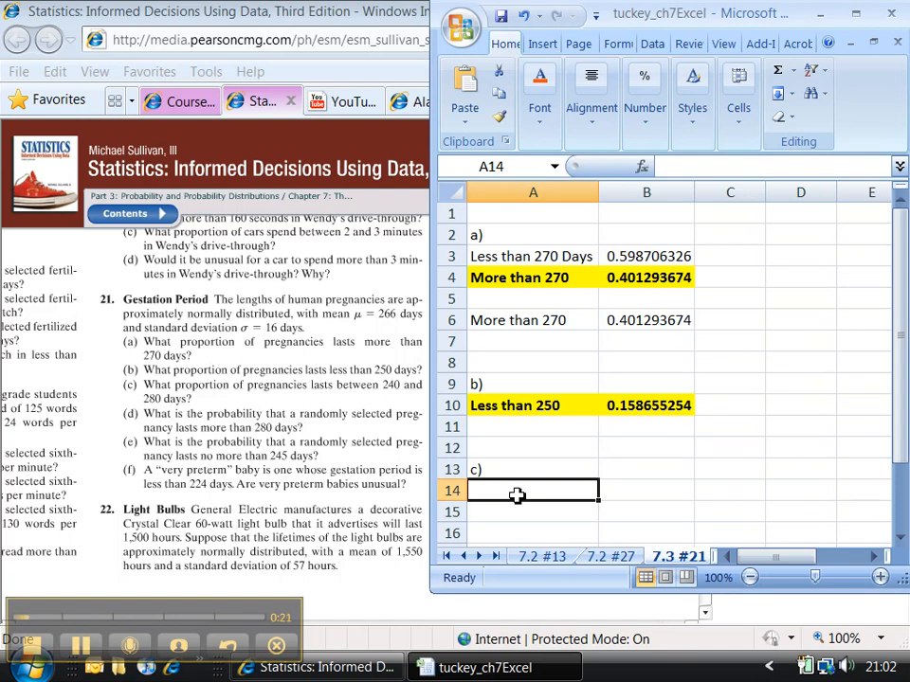
pyautogui.write('Less than 240')
pyautogui.press('Tab')
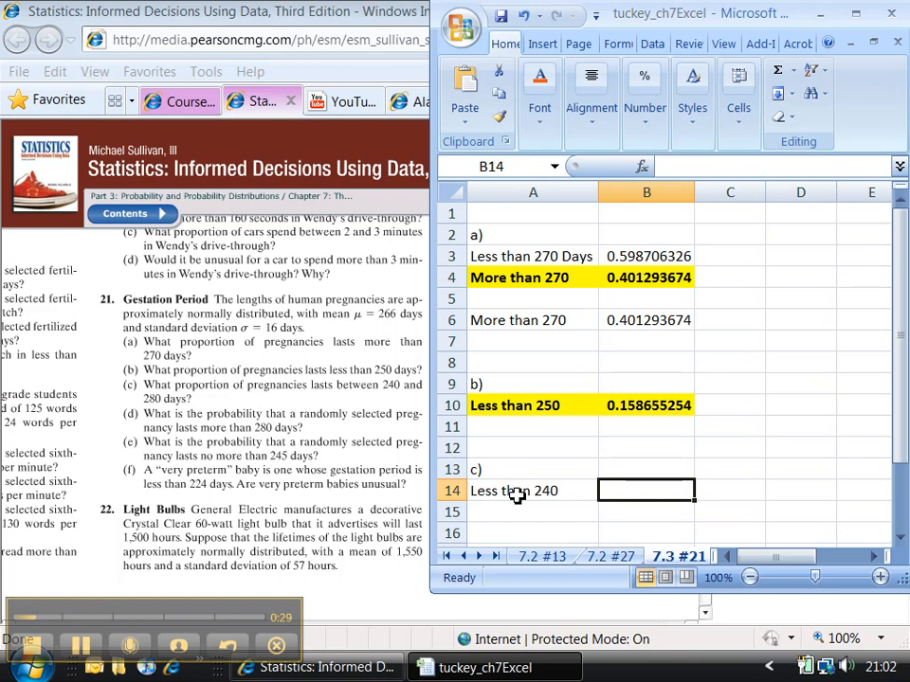
pyautogui.write('=')
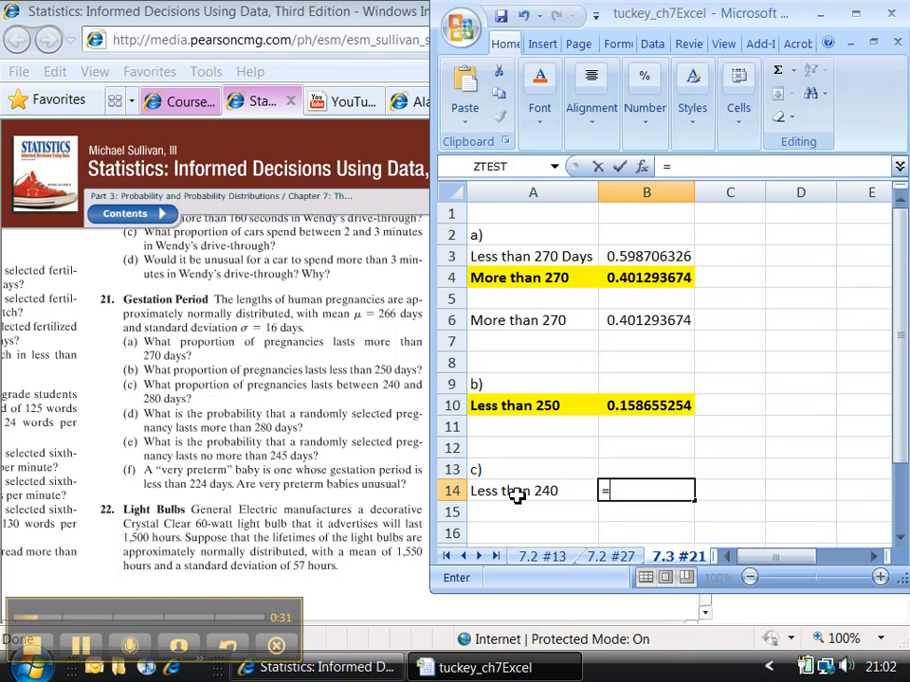
pyautogui.write('NORMDIST(240,')
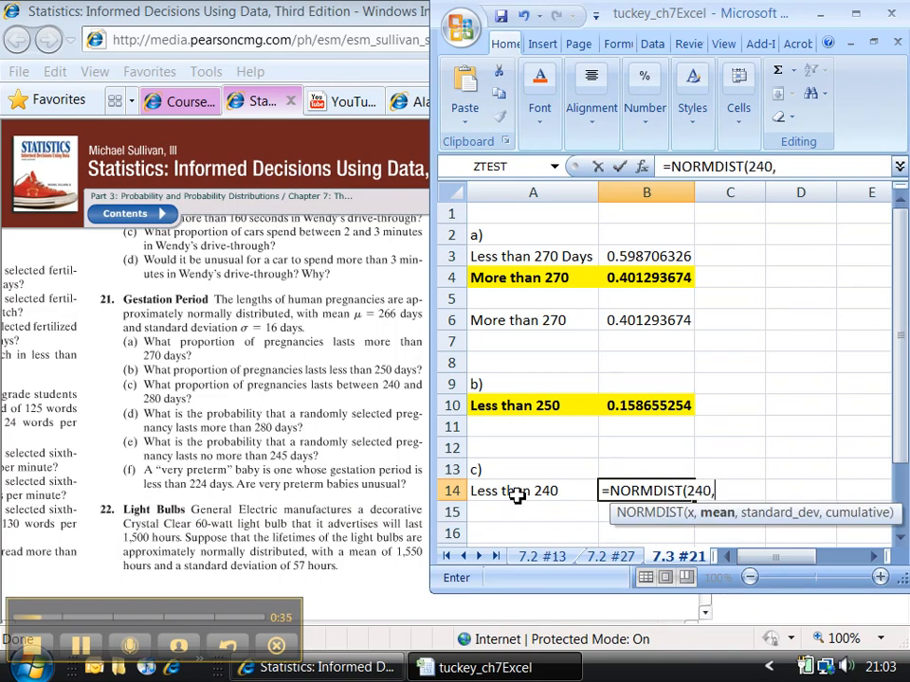
pyautogui.write('266,16,')
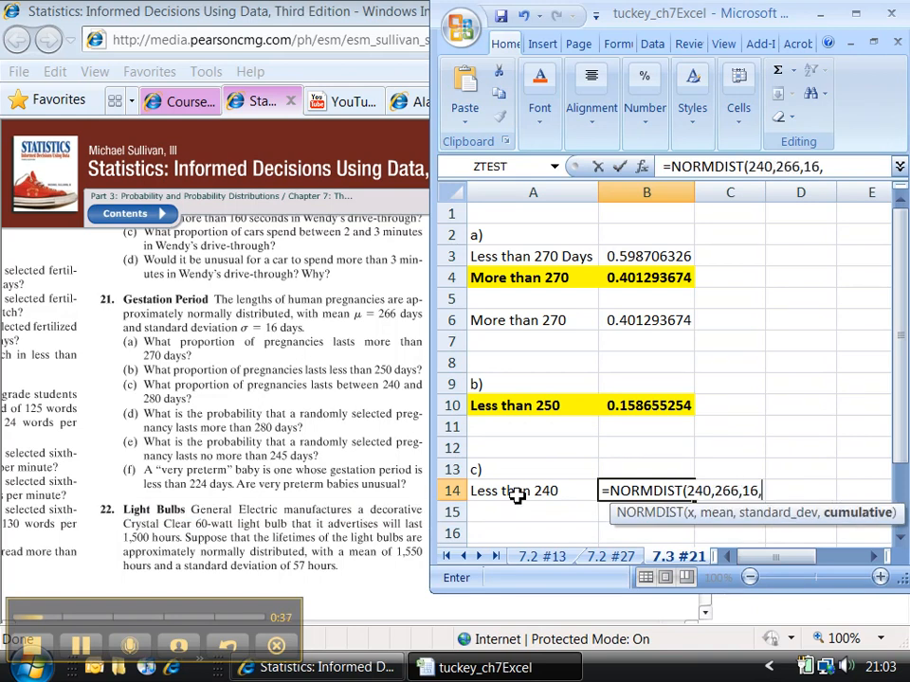
pyautogui.write('true)')
pyautogui.press('Return')
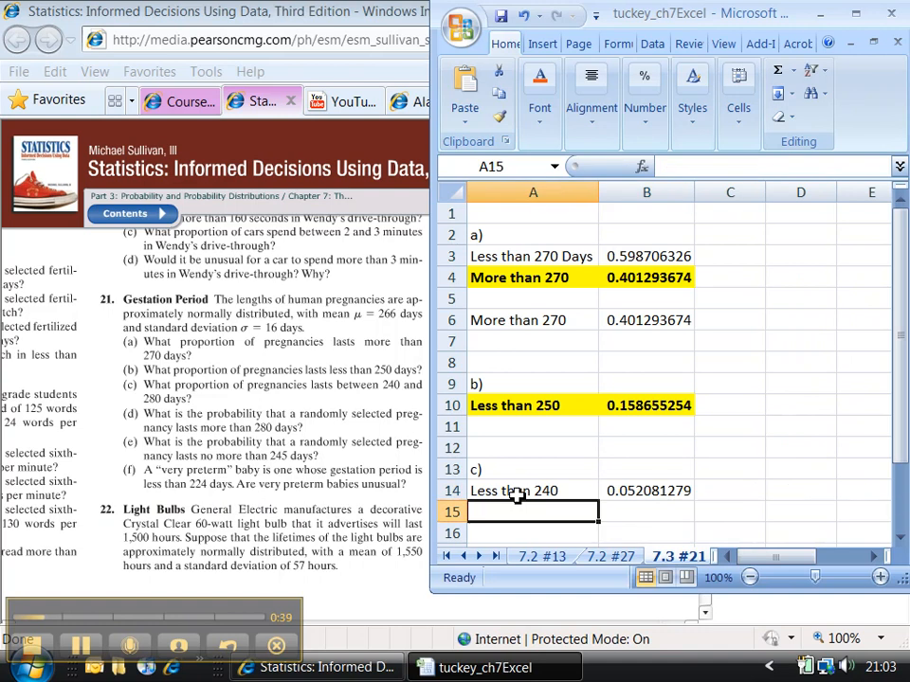
# Label A15 "Less than 280", fill the B14 formula down to B15 and set its x argument to 280.
pyautogui.write('Less than 280')
pyautogui.press('Tab')
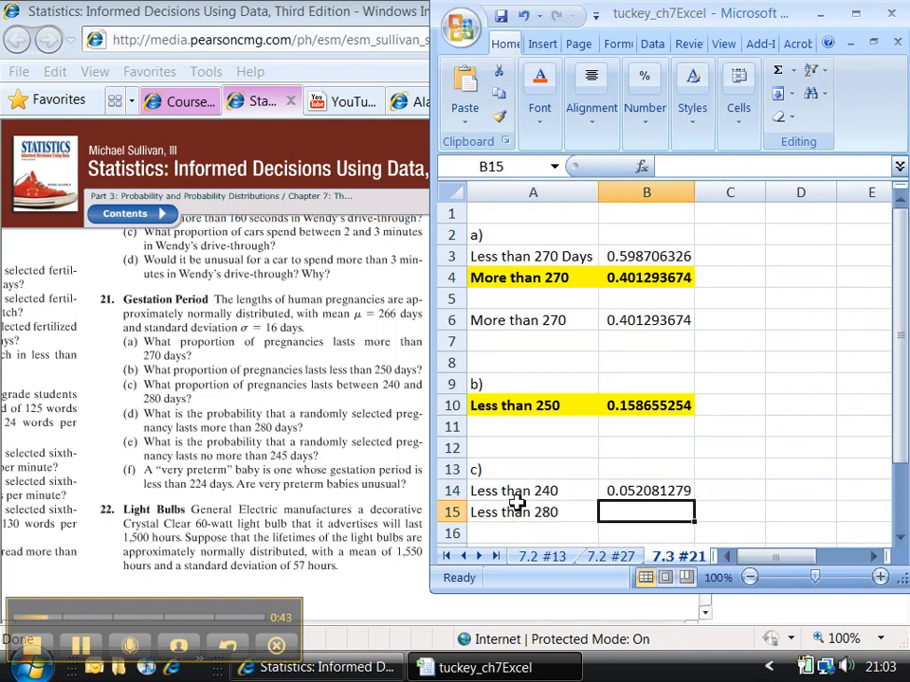
pyautogui.click(646, 485)
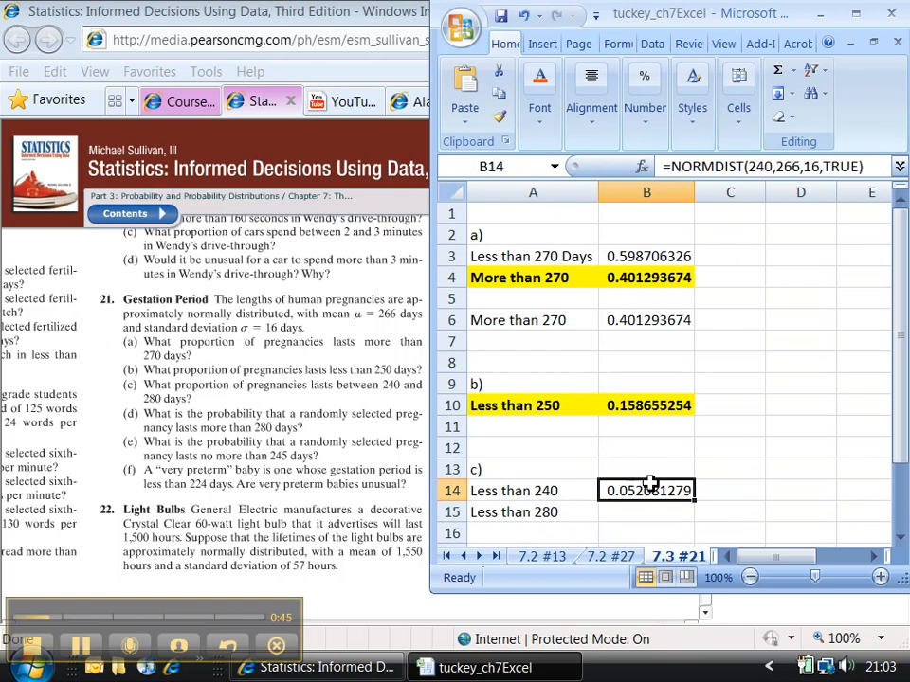
pyautogui.moveTo(696, 503); pyautogui.dragTo(694, 519)
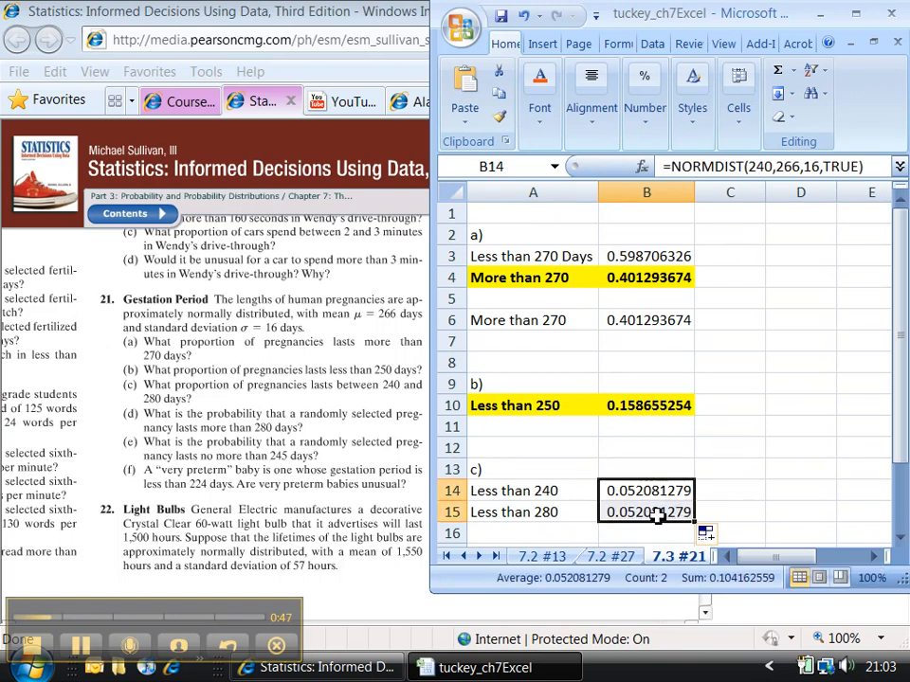
pyautogui.click(654, 520)
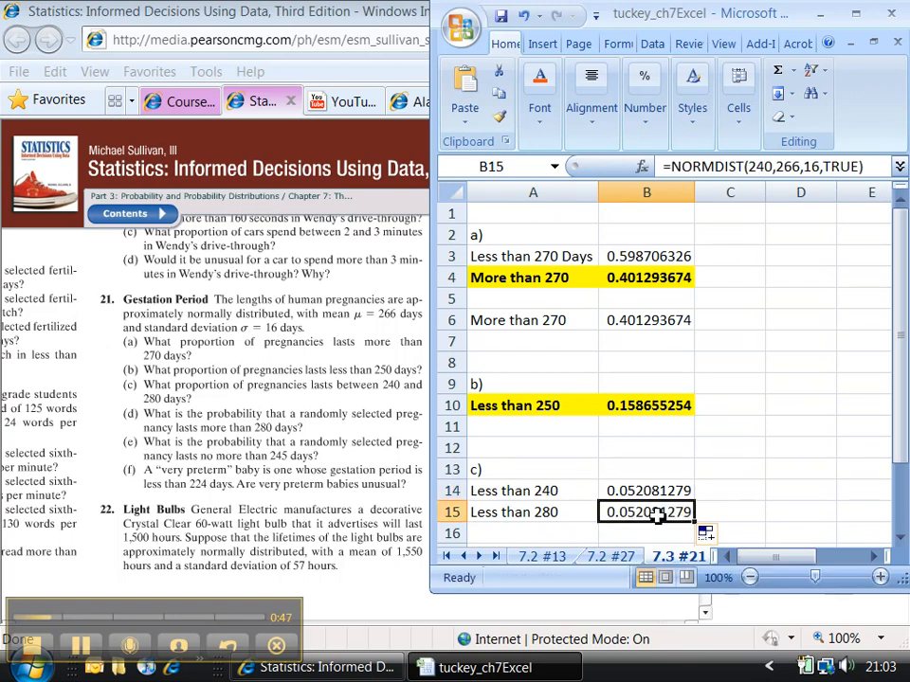
pyautogui.click(763, 167)
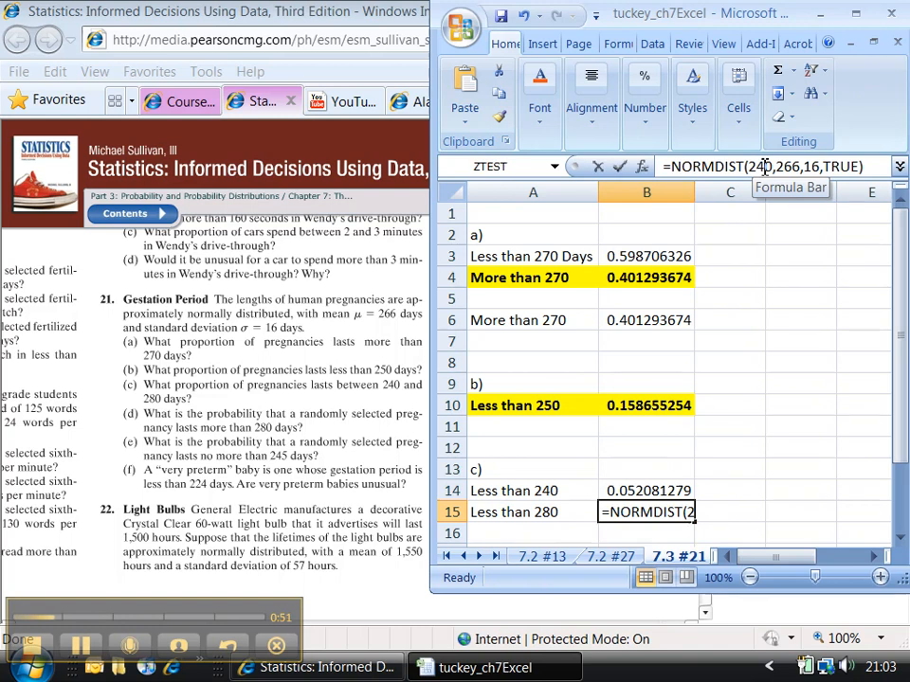
pyautogui.press('Return')
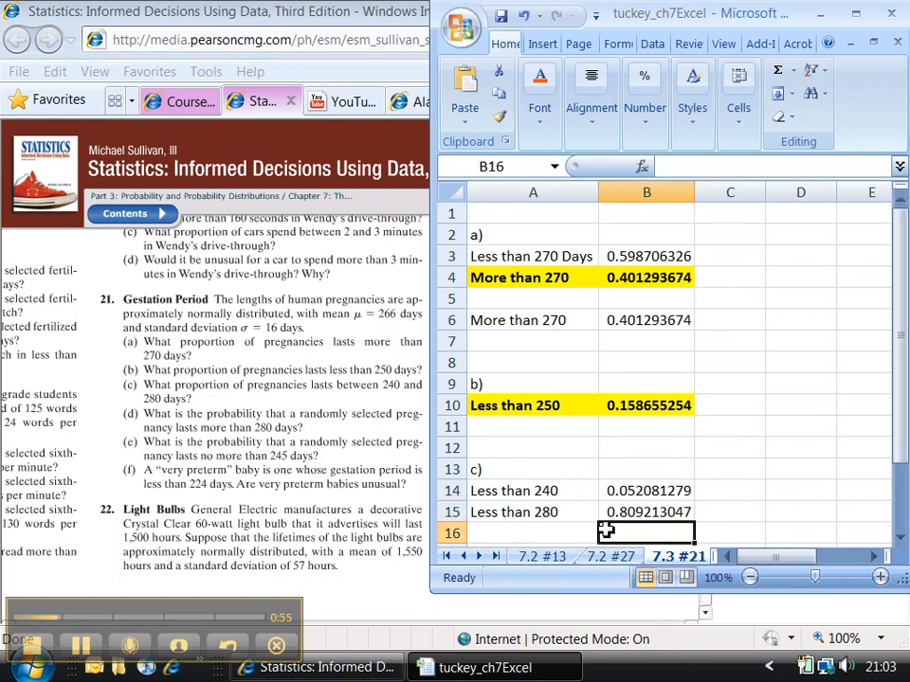
# Review the labels and NORMDIST formulas of the less-than-240 and less-than-280 rows in part c).
pyautogui.scroll(-2, 607, 530)
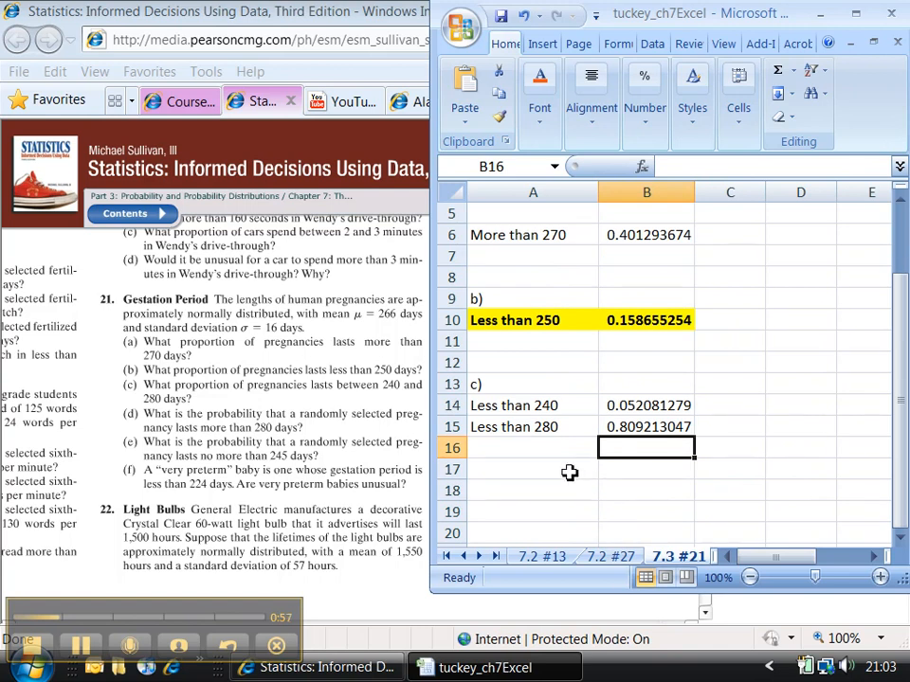
pyautogui.click(570, 471)
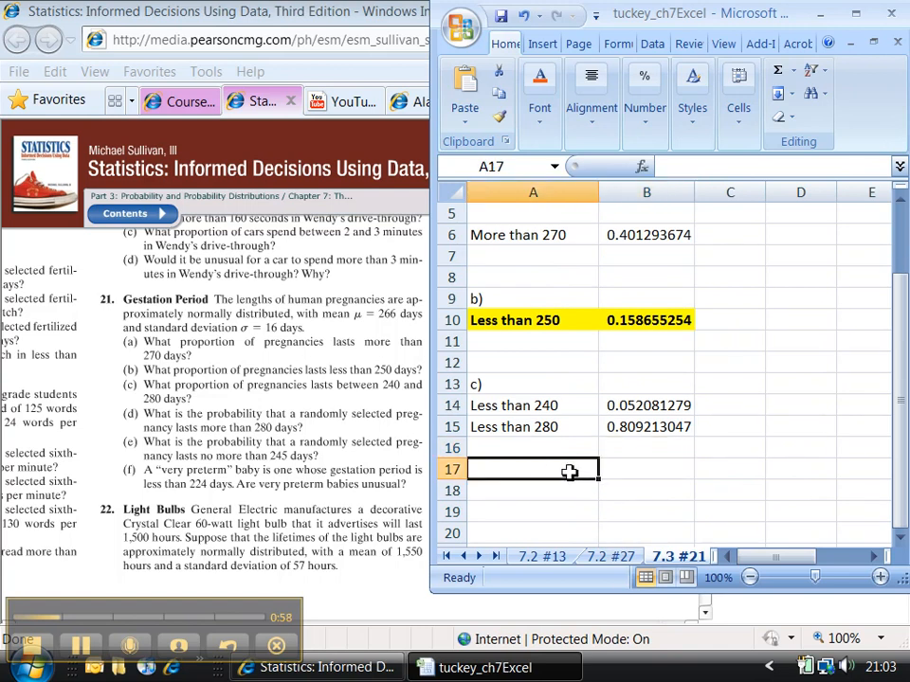
pyautogui.click(578, 408)
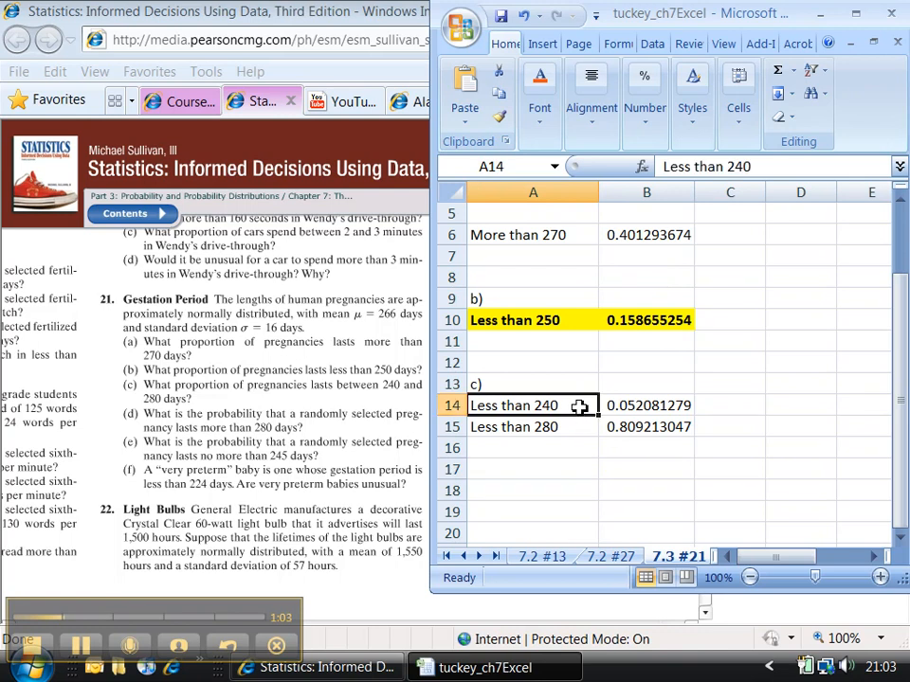
pyautogui.click(611, 405)
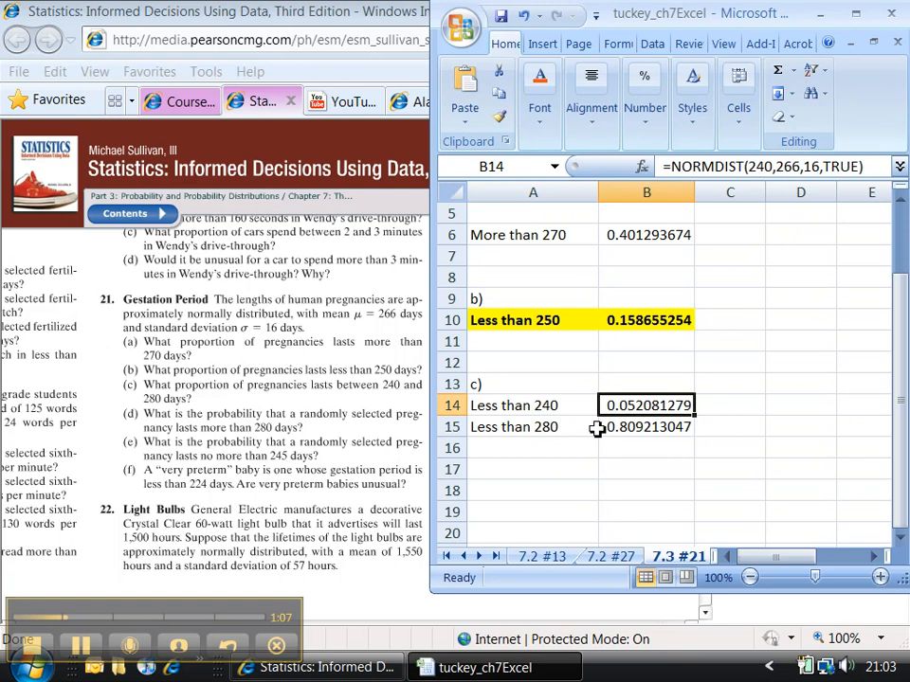
pyautogui.click(606, 427)
pyautogui.moveTo(606, 428); pyautogui.dragTo(585, 427)
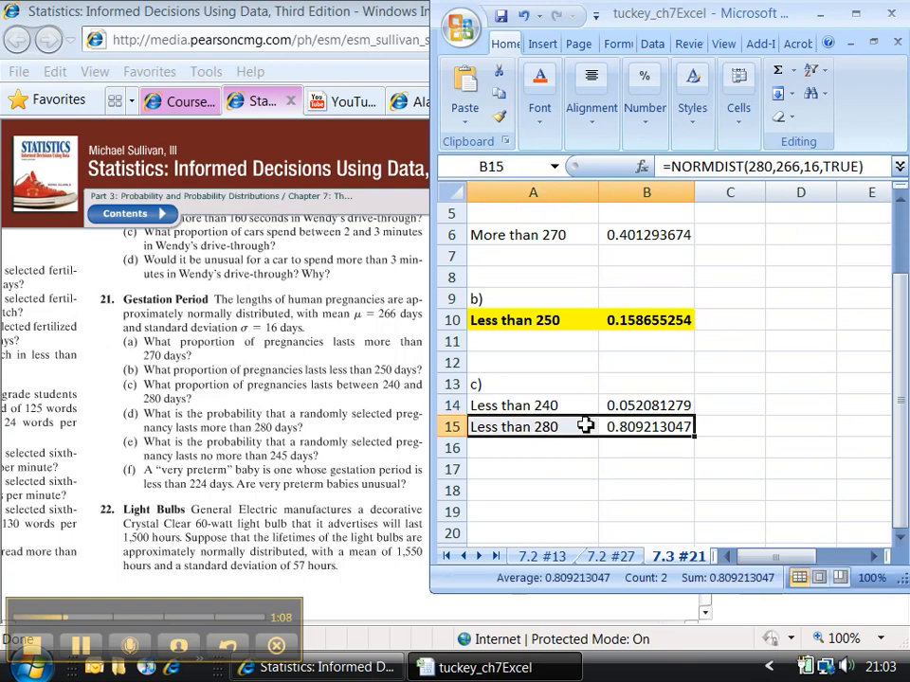
pyautogui.click(581, 427)
pyautogui.click(647, 427)
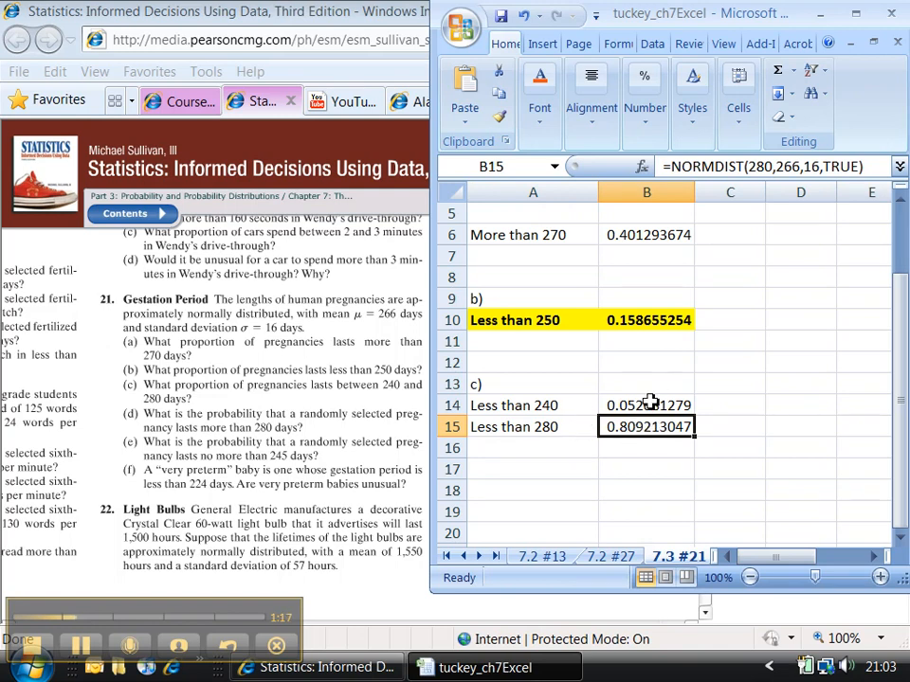
pyautogui.click(650, 403)
pyautogui.click(643, 427)
# Label A17 "Between 240 and 280" and calculate the difference in B17 with =B15-B14.
pyautogui.click(534, 467)
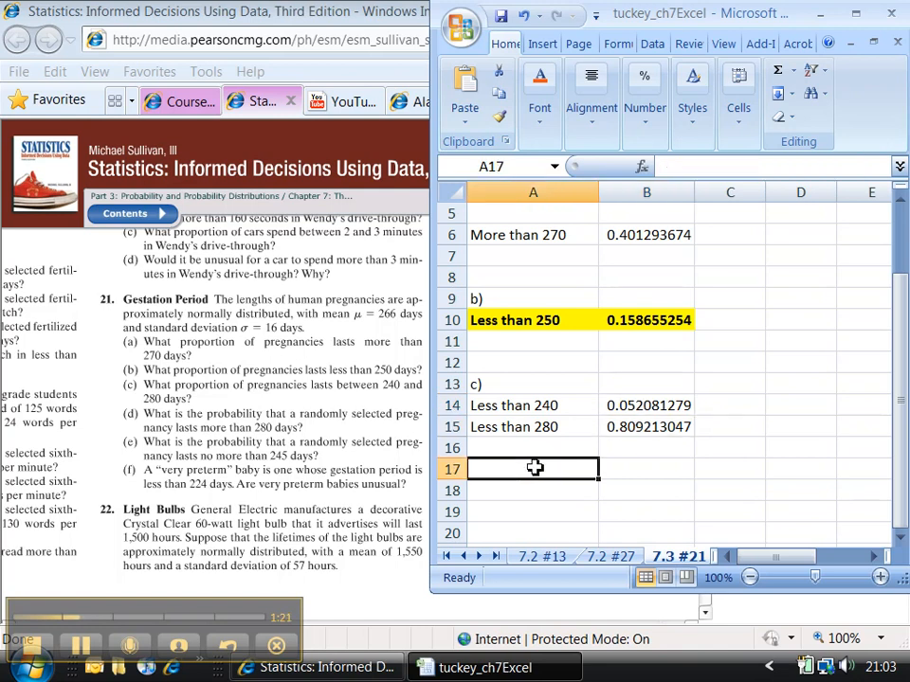
pyautogui.write('Bet')
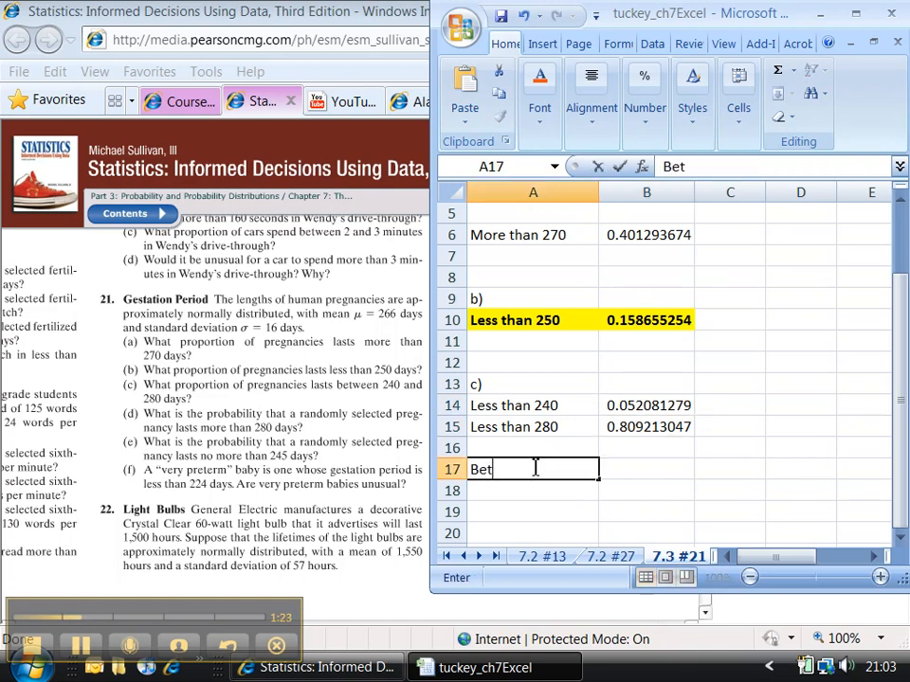
pyautogui.write('ween 240 and 2880')
pyautogui.press('Tab')
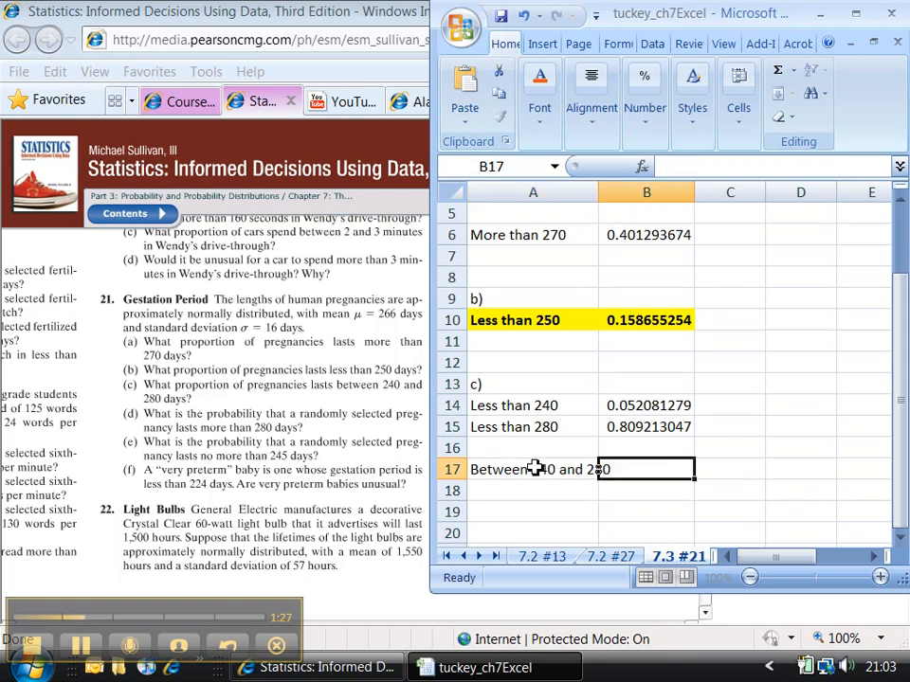
pyautogui.write('=')
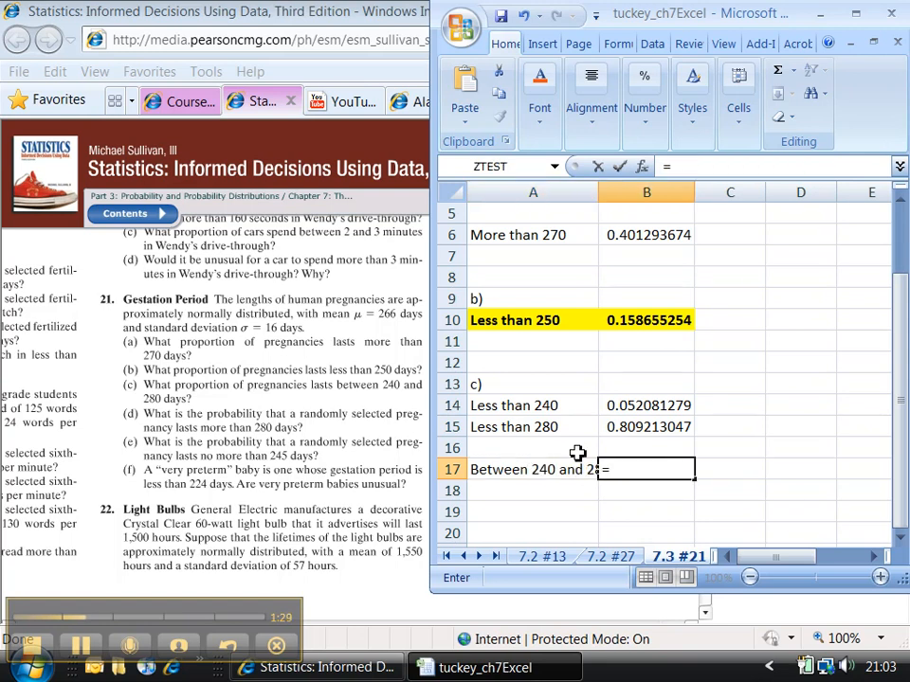
pyautogui.click(651, 426)
pyautogui.write('-')
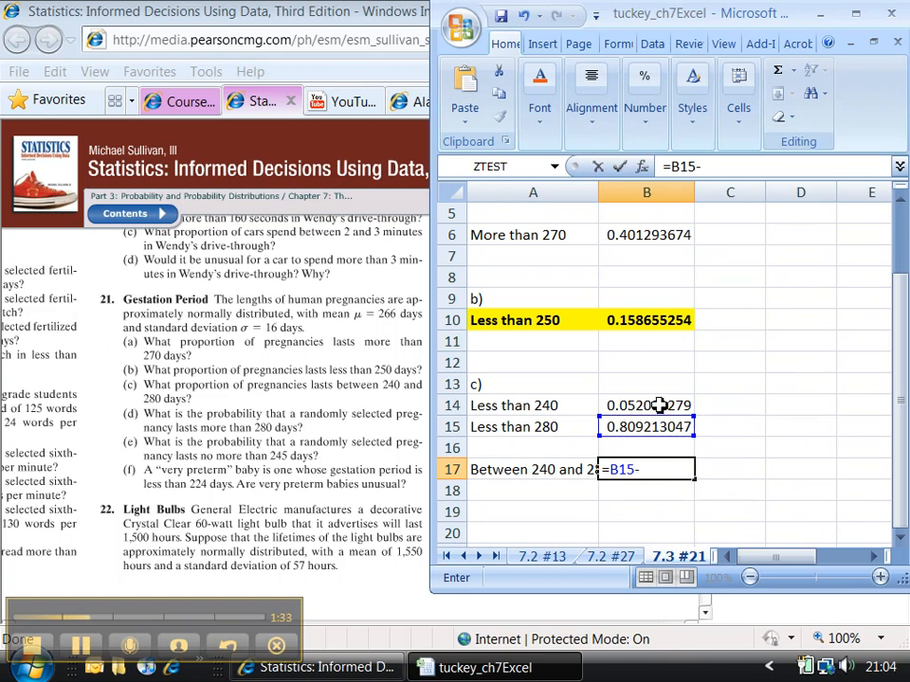
pyautogui.click(660, 404)
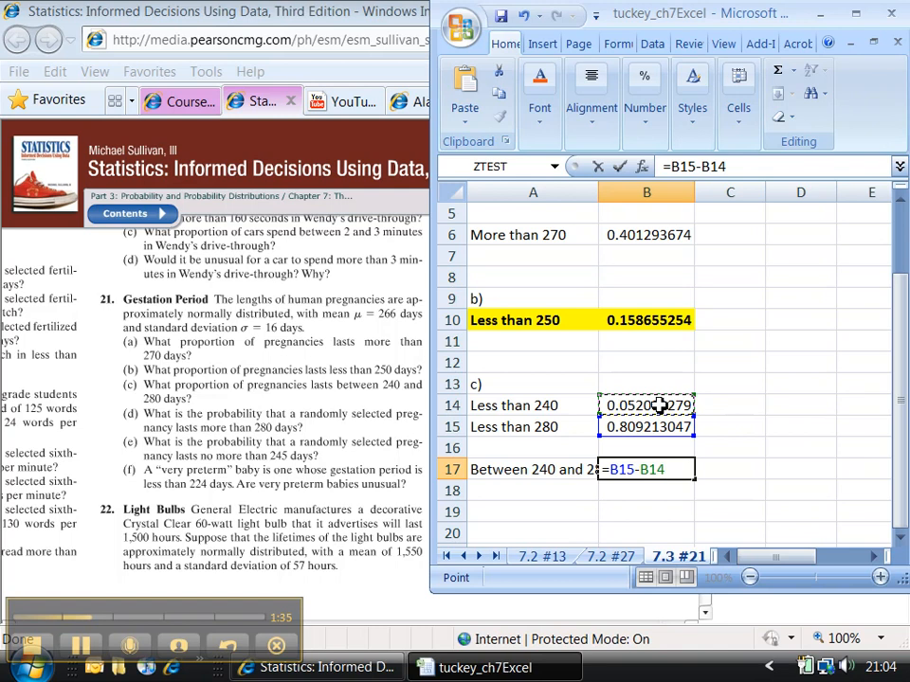
pyautogui.press('Return')
# Format A17:B17 in bold with a yellow fill, and autofit the width of column A to its text.
pyautogui.moveTo(633, 467); pyautogui.dragTo(543, 471)
pyautogui.hotkey('ctrl', 'b')
pyautogui.click(536, 108)
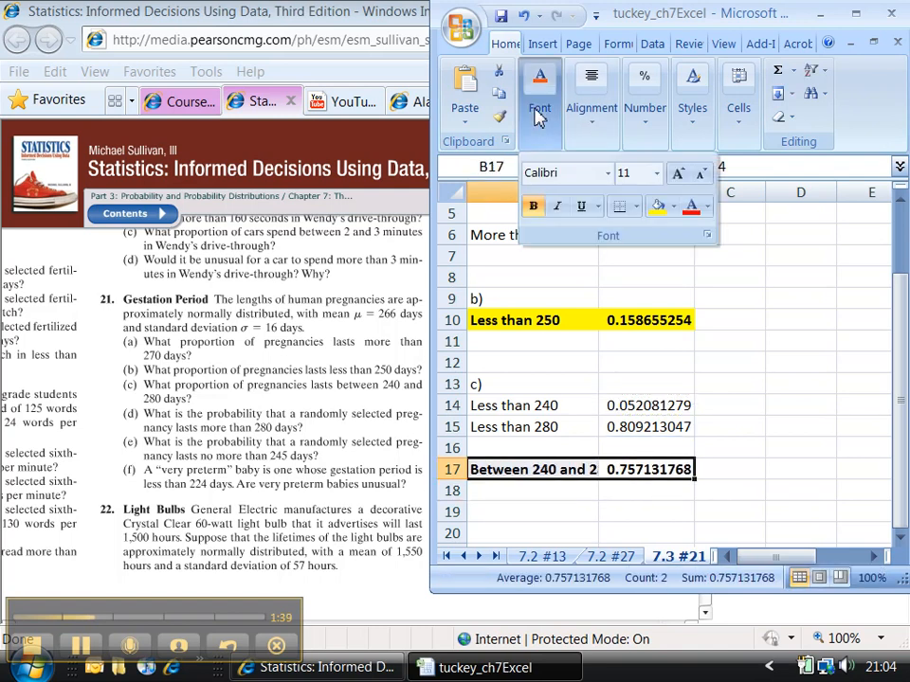
pyautogui.click(655, 209)
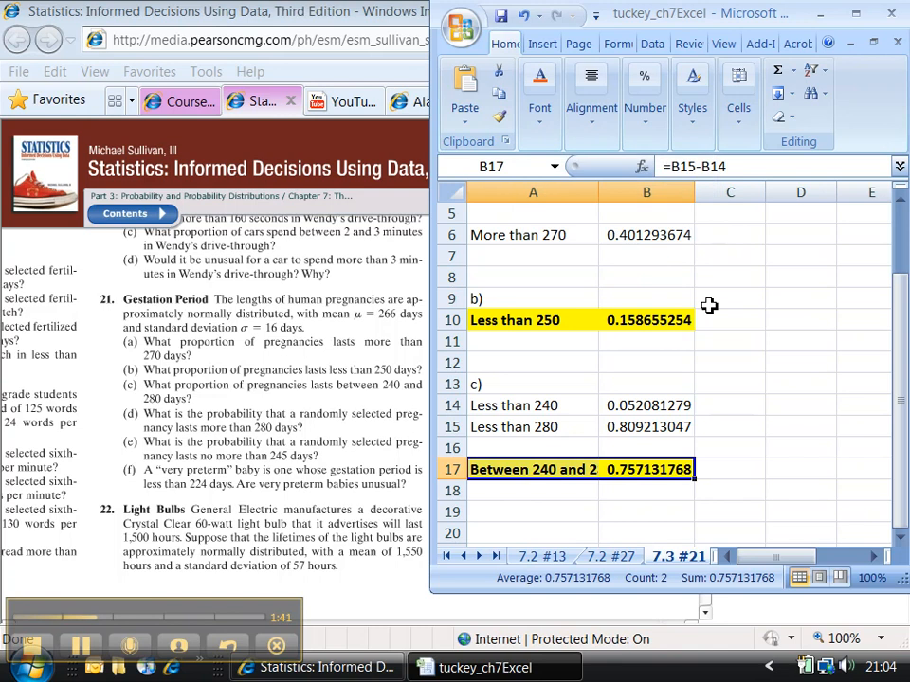
pyautogui.click(624, 195)
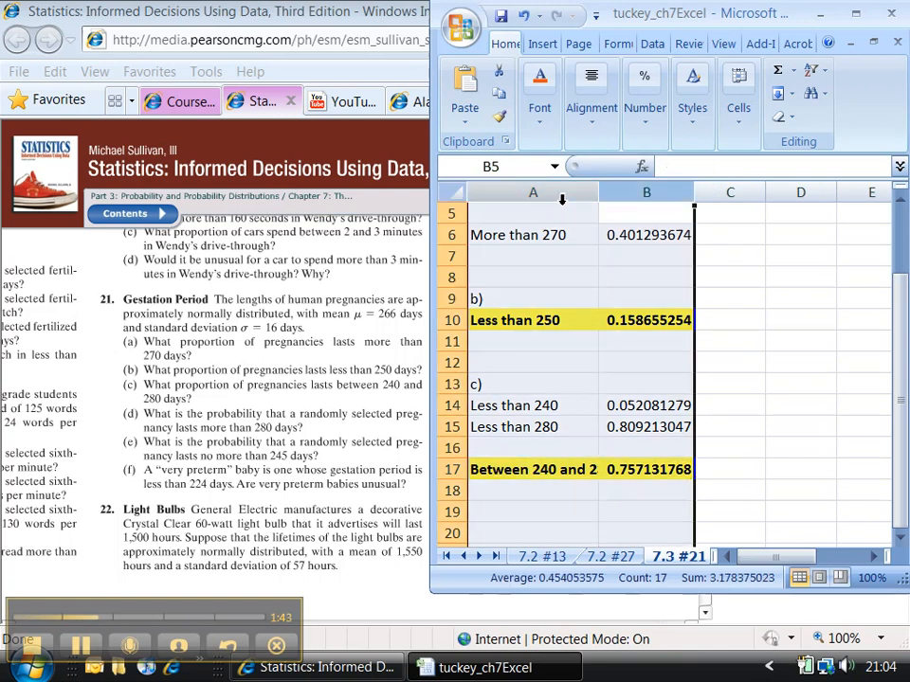
pyautogui.doubleClick(599, 195)
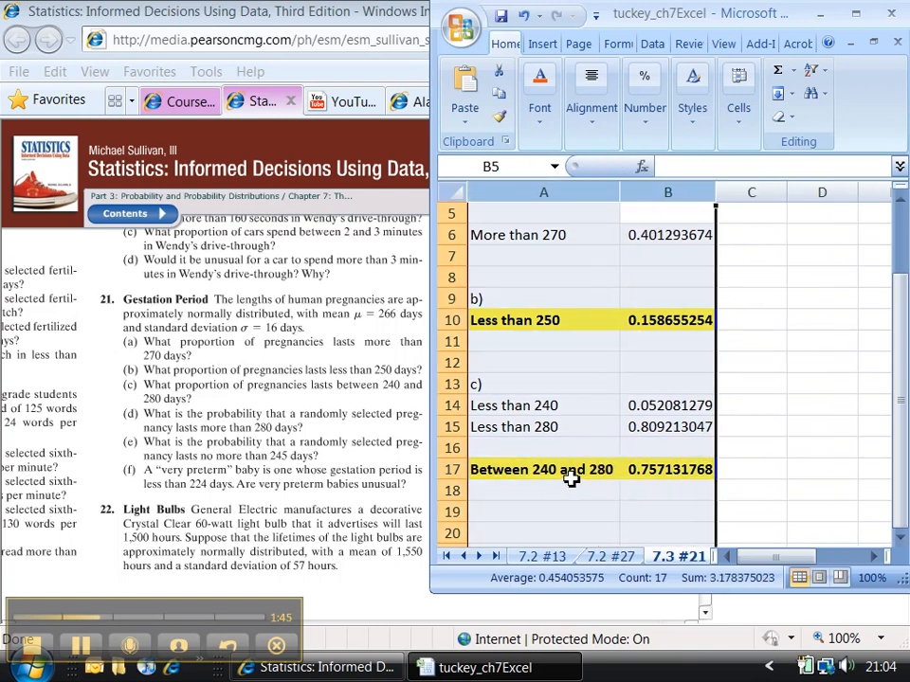
# Review the "Between 240 and 280" answer in row 17 and compare its formula with the less-than-280 formula in B15.
pyautogui.click(574, 471)
pyautogui.click(642, 471)
pyautogui.click(578, 471)
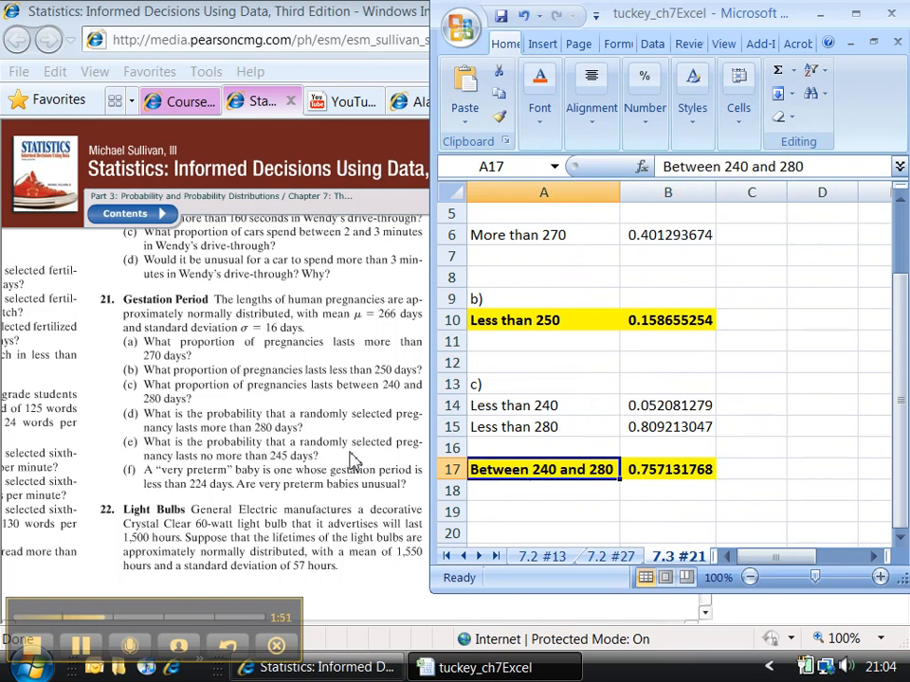
pyautogui.middleClick(513, 488)
pyautogui.click(518, 432)
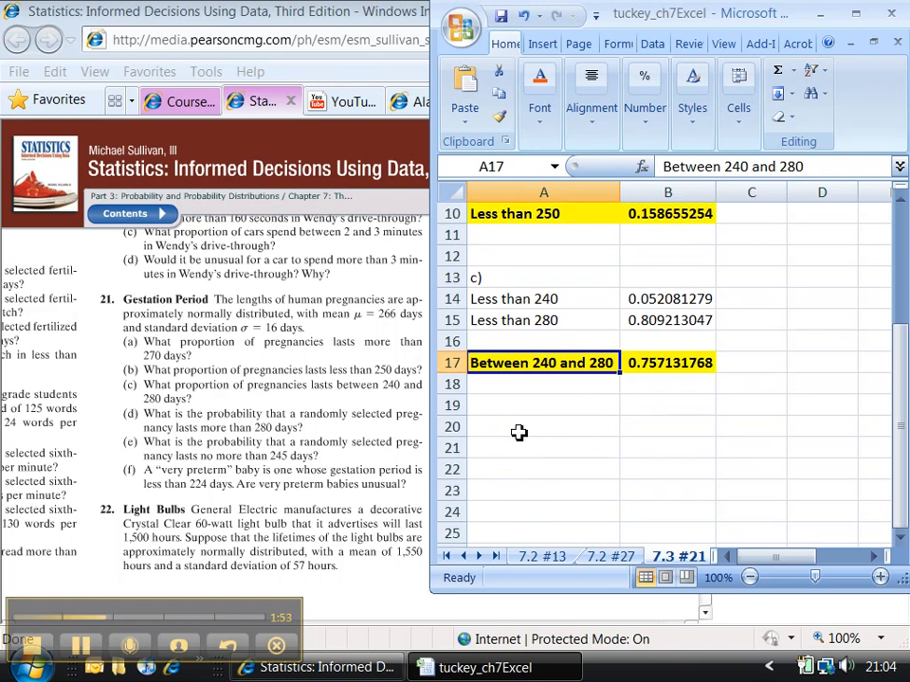
pyautogui.click(517, 430)
pyautogui.click(661, 325)
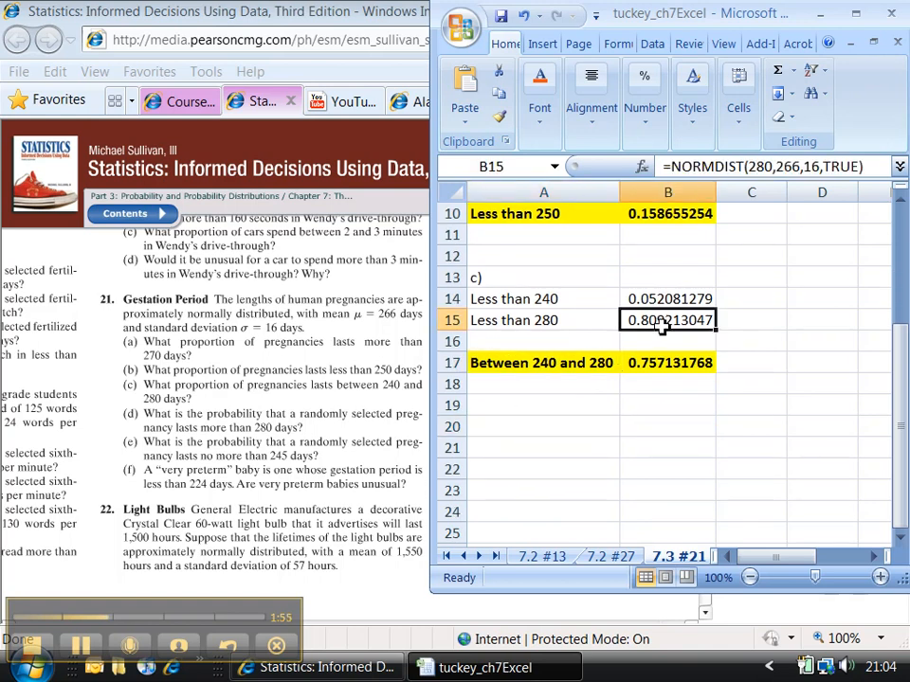
pyautogui.click(666, 366)
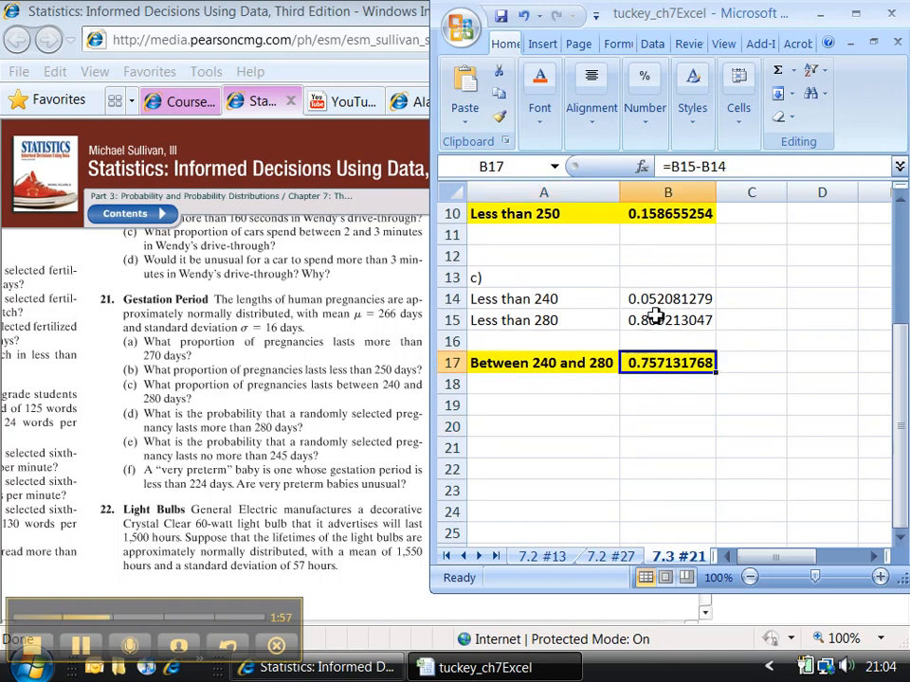
pyautogui.moveTo(599, 362); pyautogui.dragTo(645, 360)
pyautogui.click(539, 451)
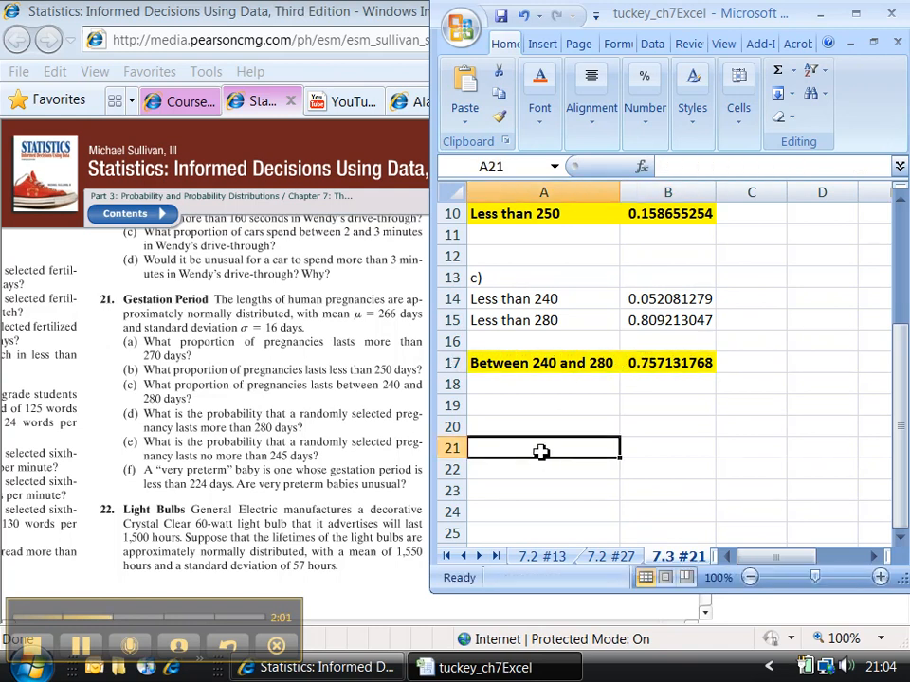
pyautogui.click(524, 428)
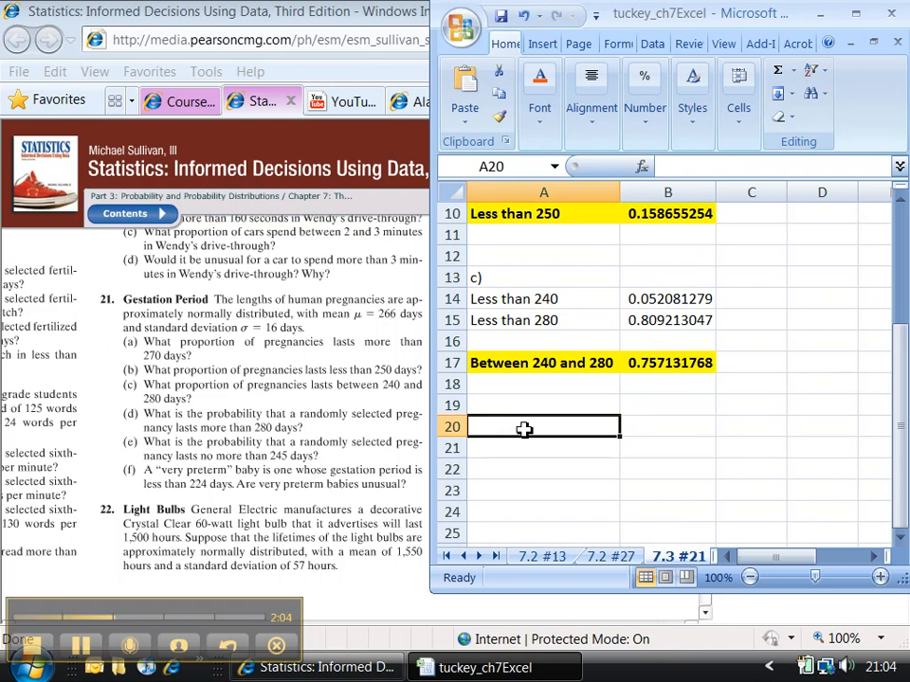
pyautogui.click(855, 15)
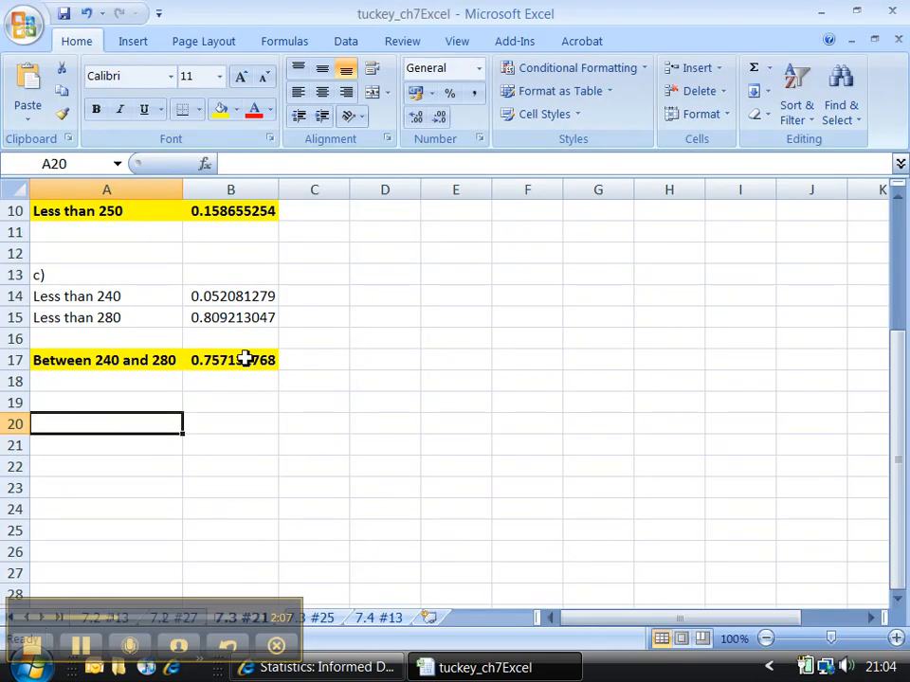
pyautogui.click(858, 15)
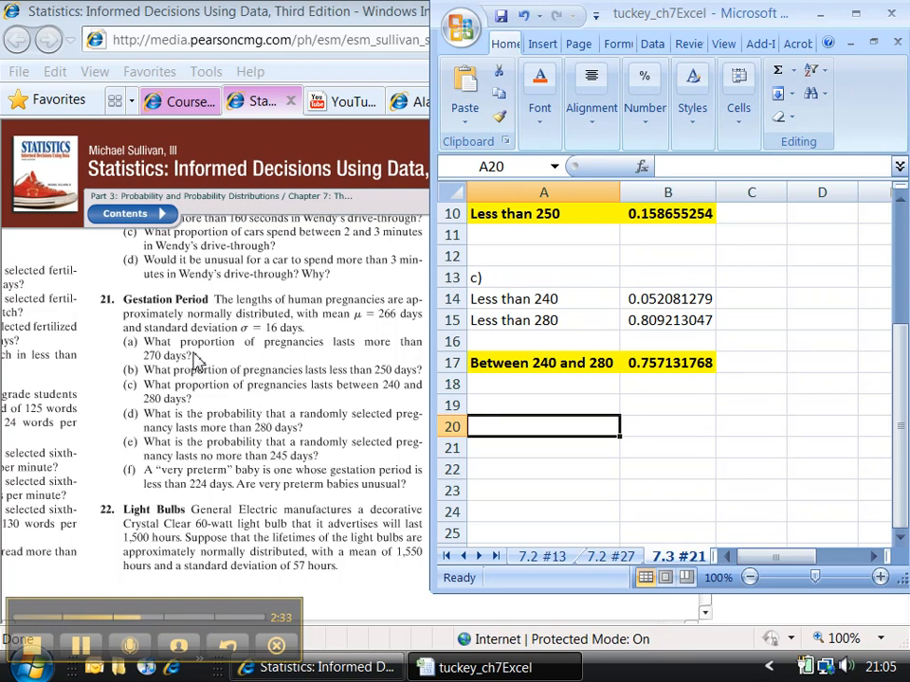
# Read exercise part (d) in the textbook, and copy the part a) block A2:B4 to A20 in the worksheet.
pyautogui.click(268, 429)
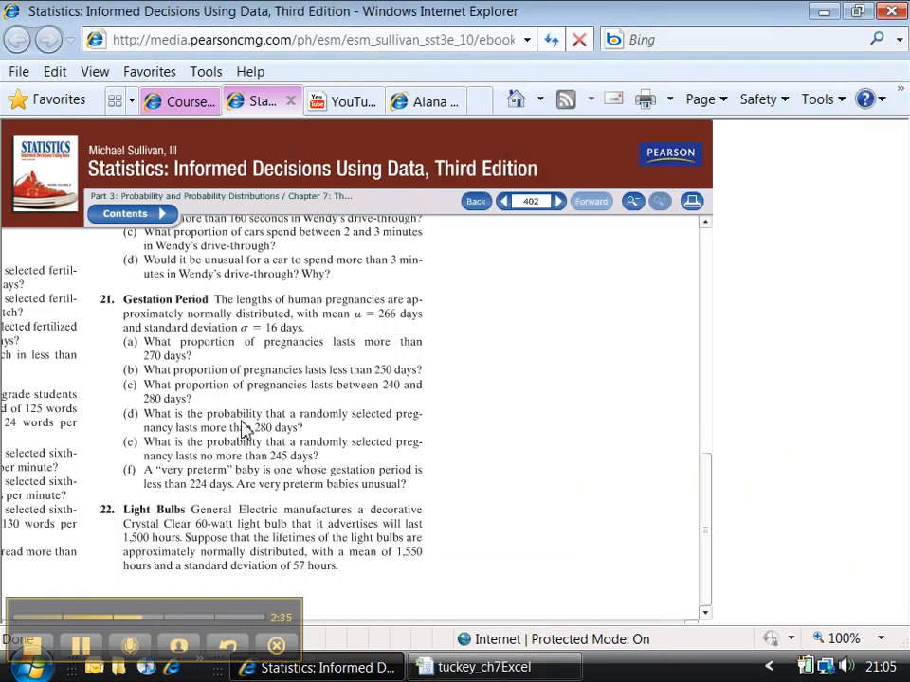
pyautogui.click(511, 663)
pyautogui.scroll(3, 668, 342)
pyautogui.click(672, 276)
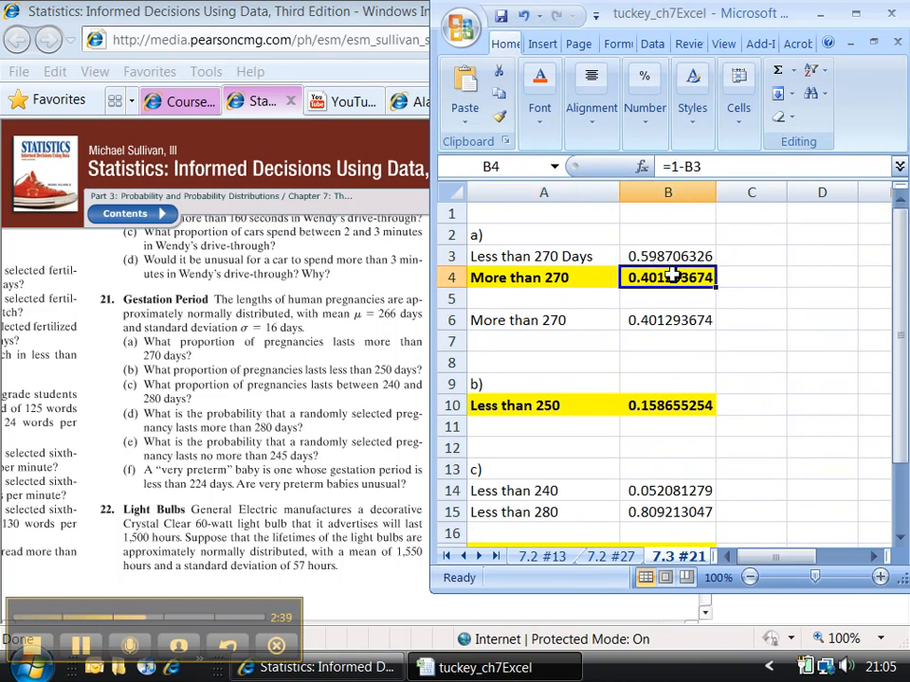
pyautogui.moveTo(672, 275); pyautogui.dragTo(524, 237)
pyautogui.hotkey('ctrl', 'c')
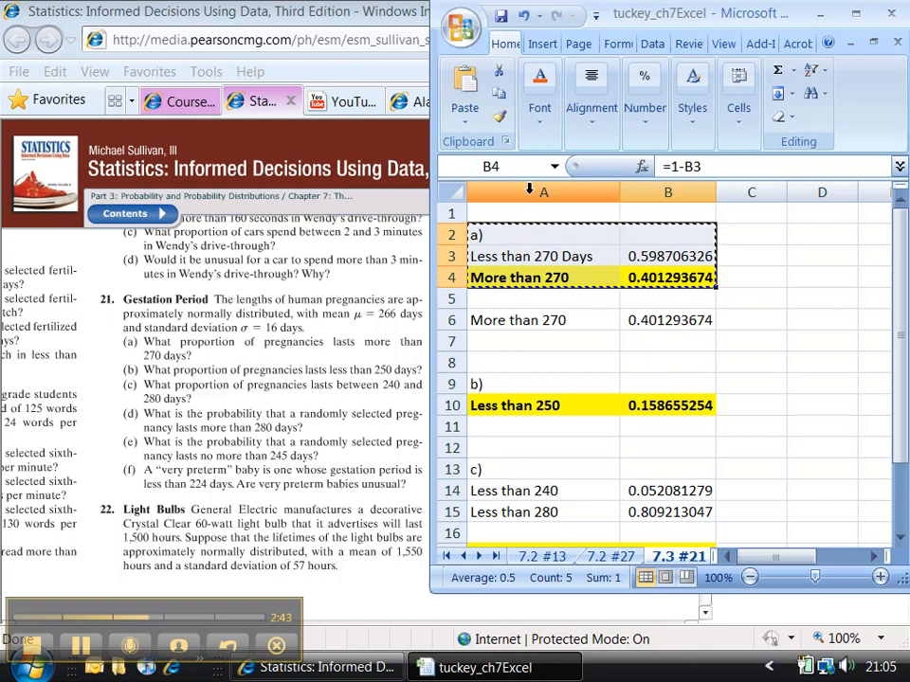
pyautogui.scroll(-5, 530, 344)
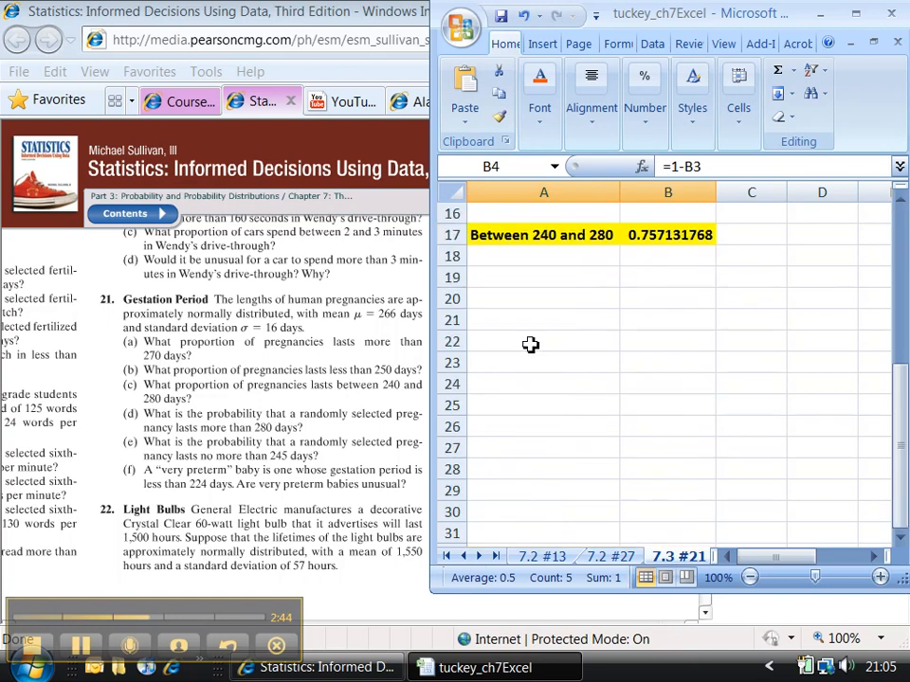
pyautogui.click(520, 297)
pyautogui.hotkey('ctrl', 'v')
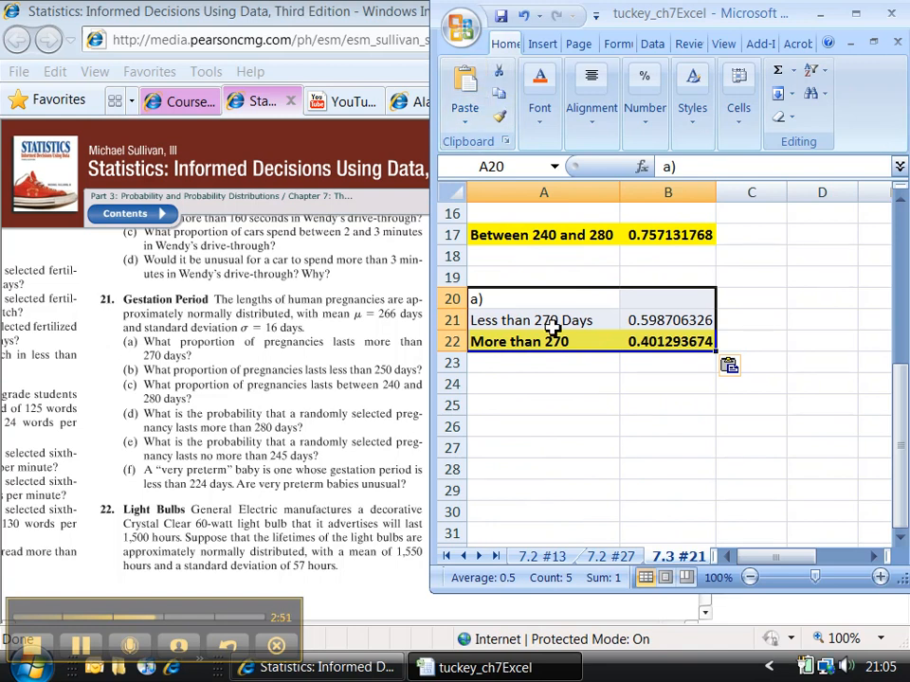
# Relabel the copied block with "d)" in A20 and "Less than 280 Days" in A21.
pyautogui.click(626, 316)
pyautogui.click(589, 317)
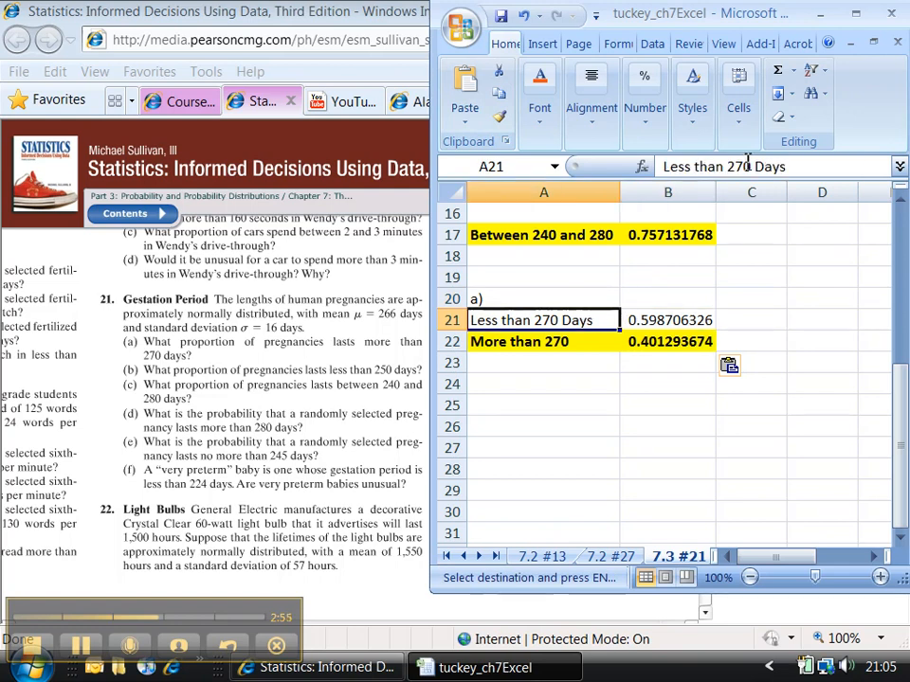
pyautogui.click(742, 167)
pyautogui.moveTo(745, 167); pyautogui.dragTo(753, 166)
pyautogui.write('8')
pyautogui.press('Return')
pyautogui.click(527, 300)
pyautogui.write('d)')
pyautogui.click(524, 318)
pyautogui.click(746, 167)
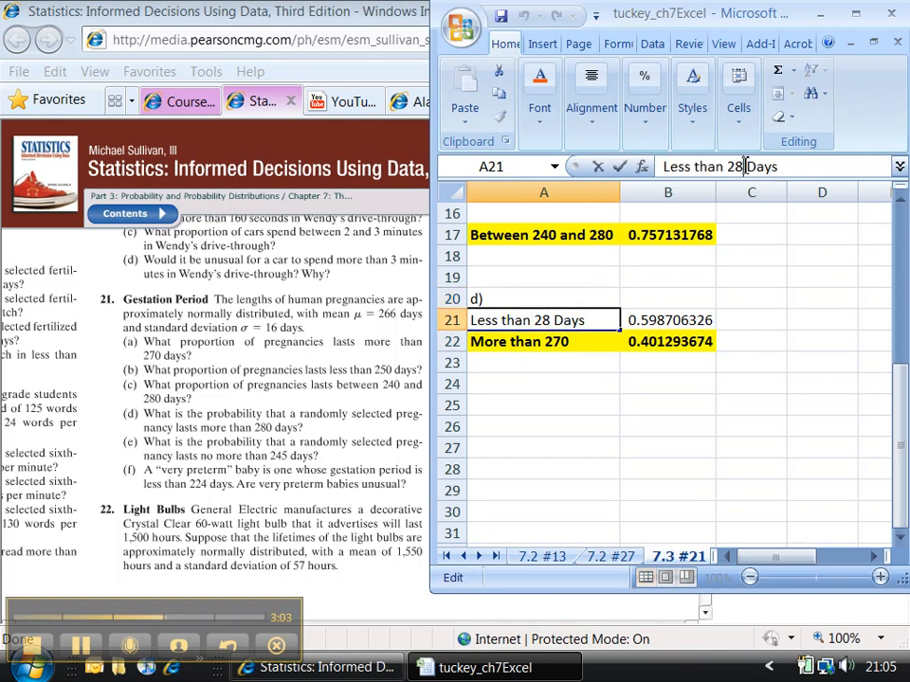
pyautogui.write('0')
pyautogui.press('Return')
# Change the formula in B21 to =NORMDIST(280,266,16,TRUE) and check it.
pyautogui.press('Up')
pyautogui.press('Right')
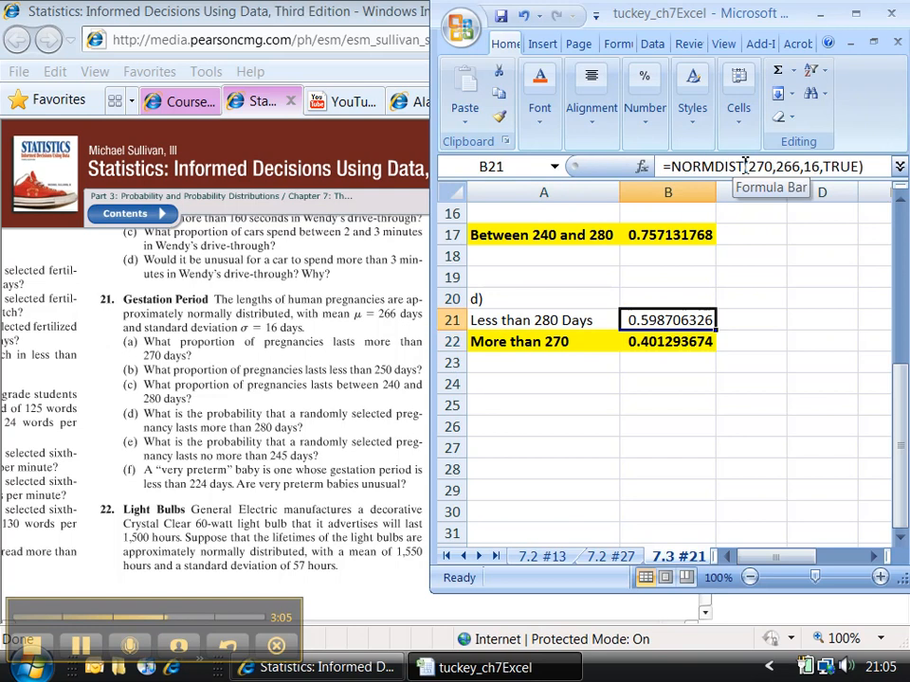
pyautogui.click(763, 166)
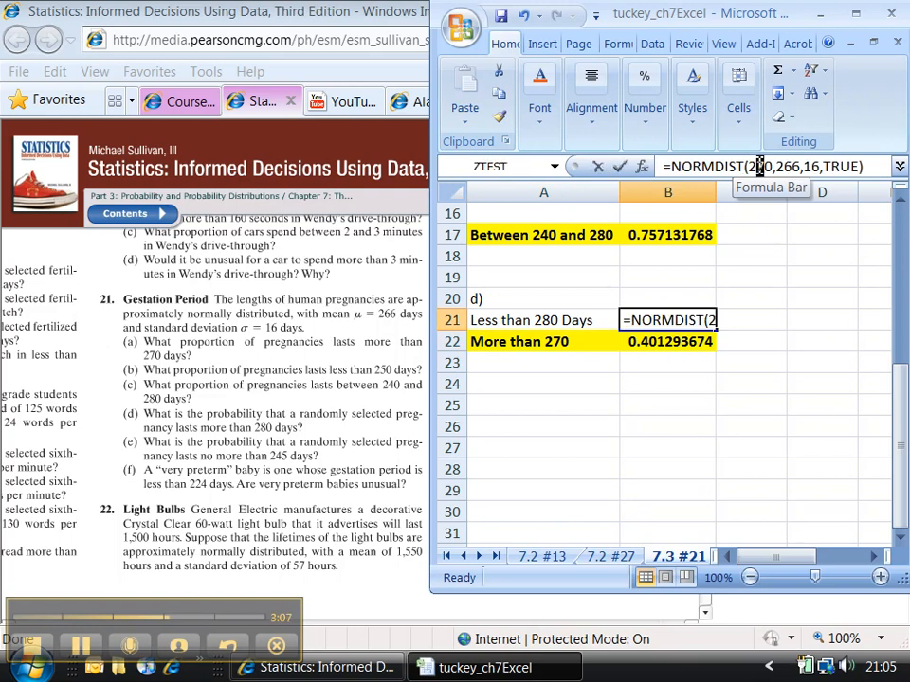
pyautogui.press('BackSpace')
pyautogui.write('8')
pyautogui.press('Return')
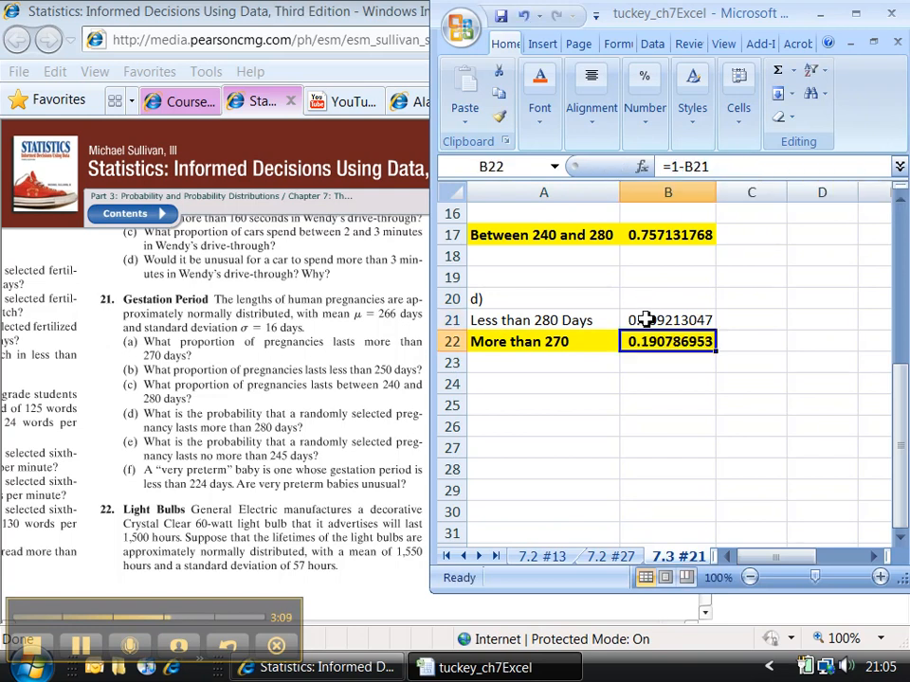
pyautogui.click(651, 319)
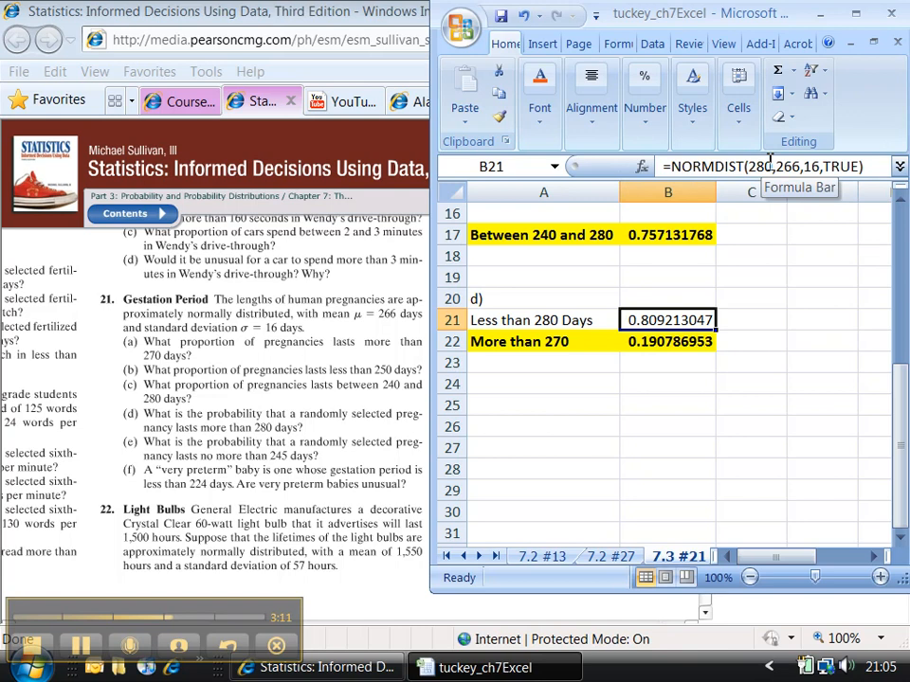
# Change the label in A22 to "More than 280".
pyautogui.click(554, 343)
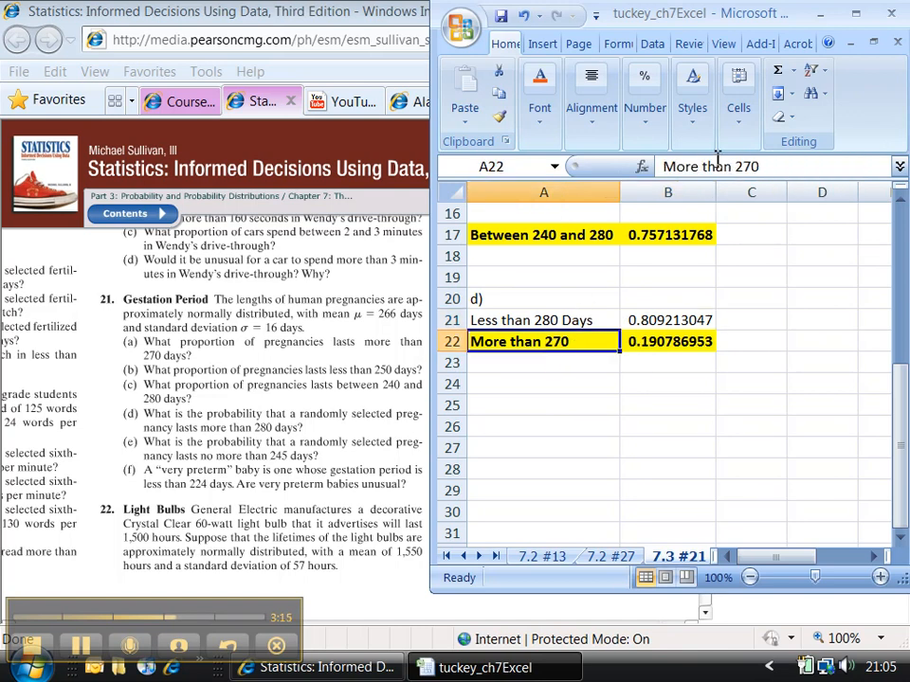
pyautogui.click(747, 166)
pyautogui.press('BackSpace')
pyautogui.write('8')
pyautogui.press('Return')
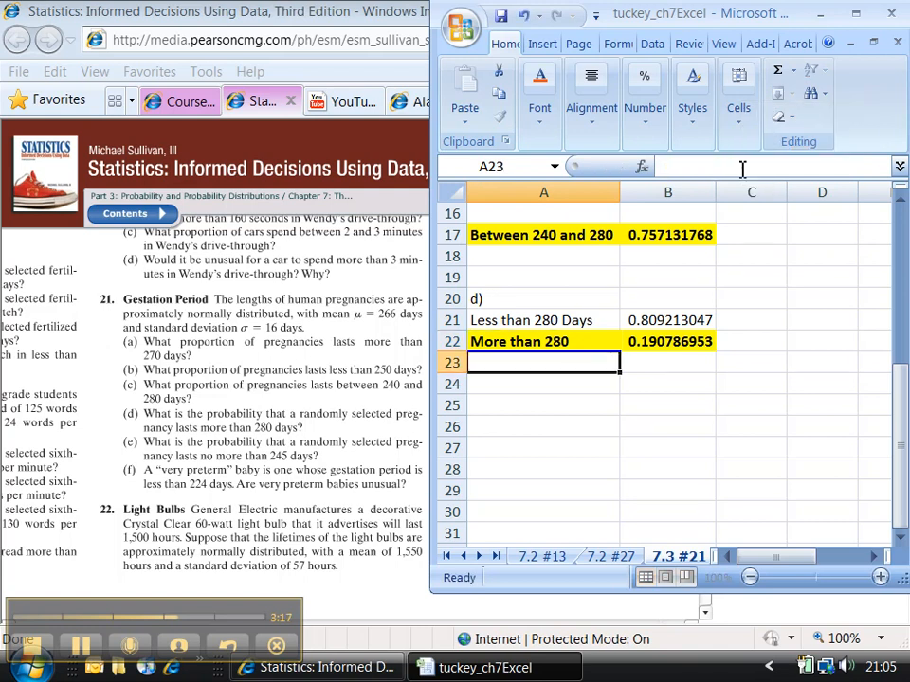
# Check the complement formula in B22 against the NORMDIST formula in B21.
pyautogui.click(654, 342)
pyautogui.click(686, 166)
pyautogui.press('Return')
pyautogui.click(644, 320)
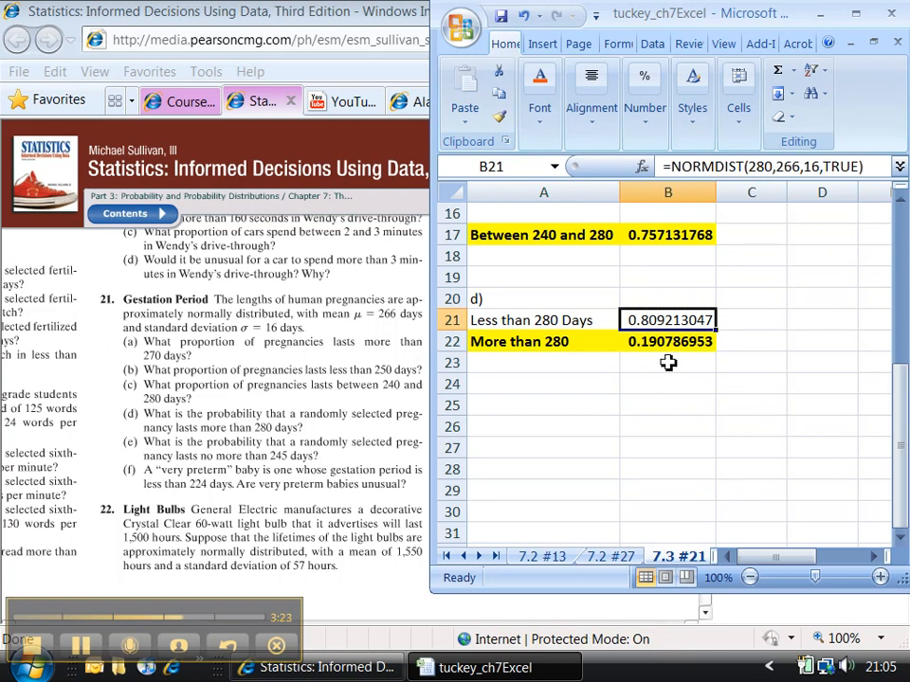
# Enter the heading "e)" in A25 and the label "No more than 245" in A26.
pyautogui.click(559, 401)
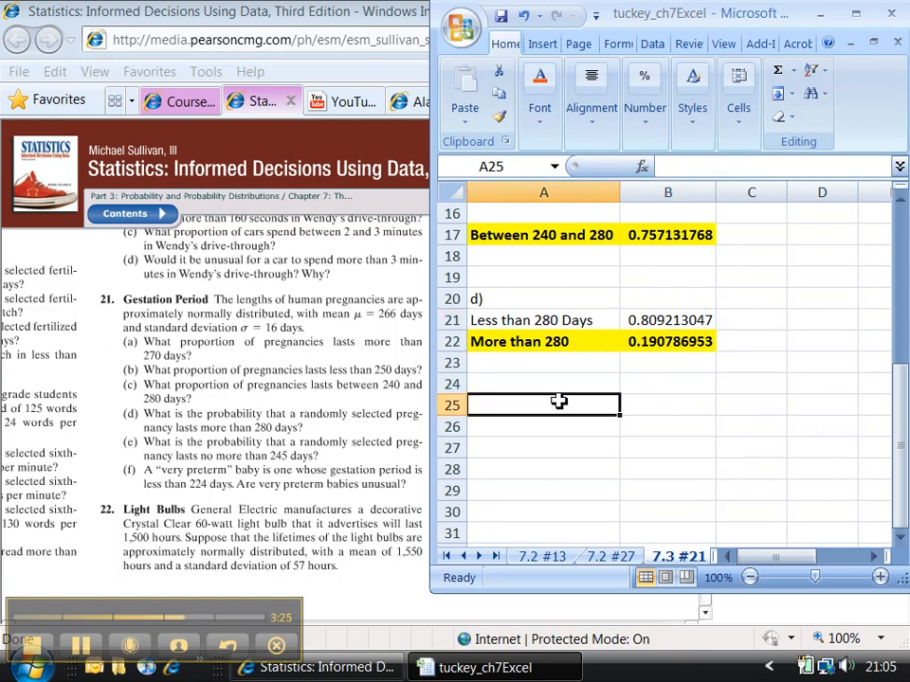
pyautogui.write('e)')
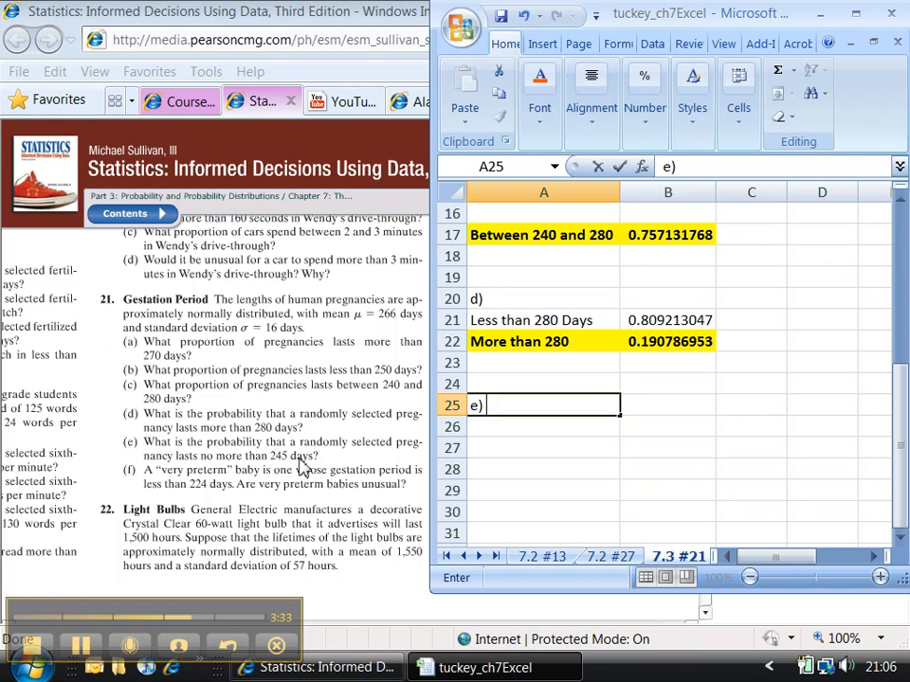
pyautogui.press('Return')
pyautogui.write('No more than')
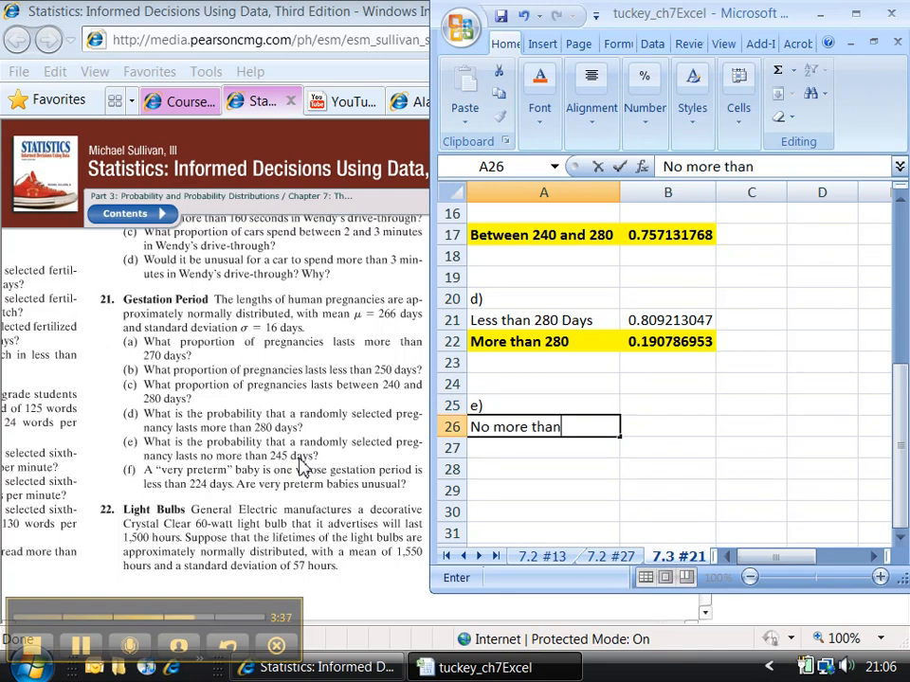
pyautogui.write(' 245')
pyautogui.press('Return')
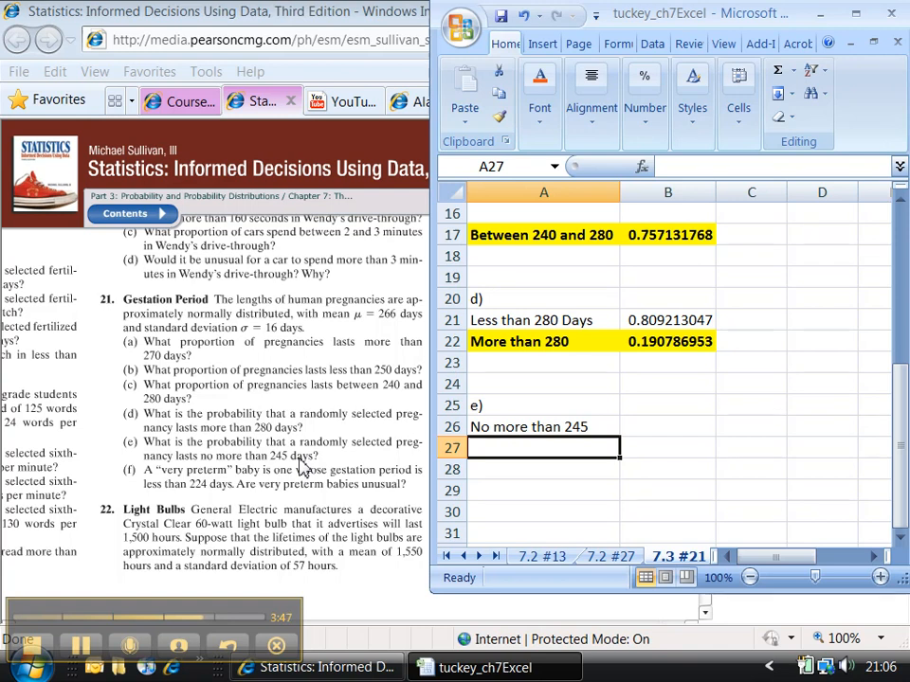
# Write "Less than 245" in A27 and move it into A26, making that label "No more than 245 = Less than 245".
pyautogui.write('L')
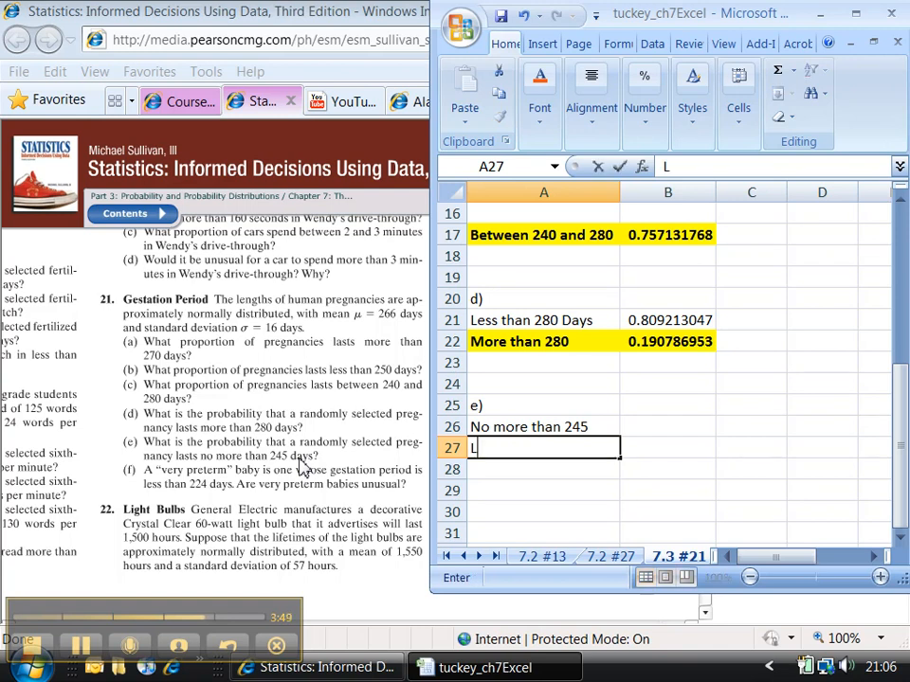
pyautogui.write('ess than 245')
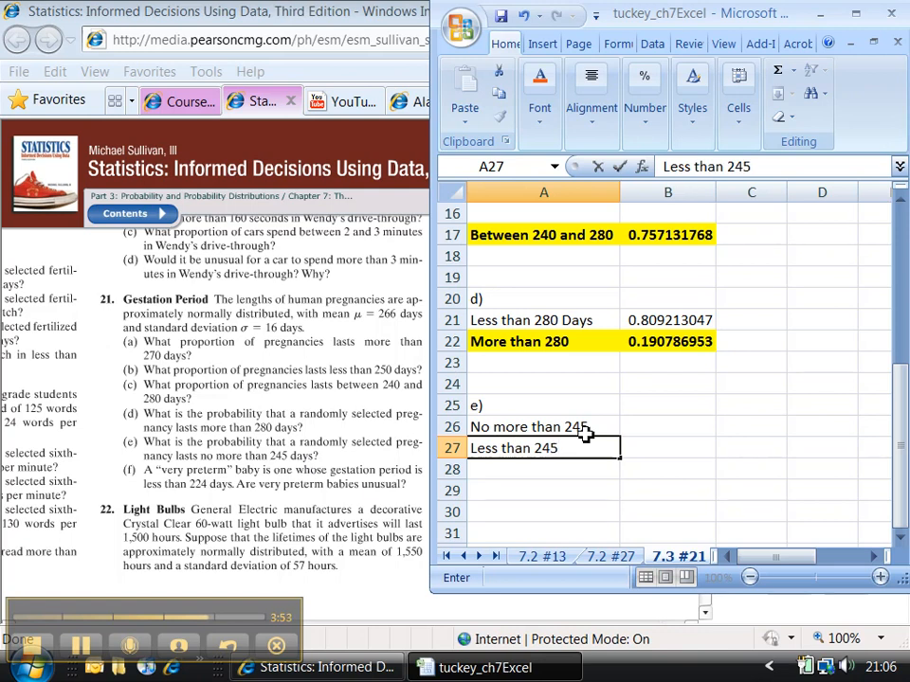
pyautogui.moveTo(574, 449); pyautogui.dragTo(429, 455)
pyautogui.hotkey('ctrl', 'c')
pyautogui.press('BackSpace')
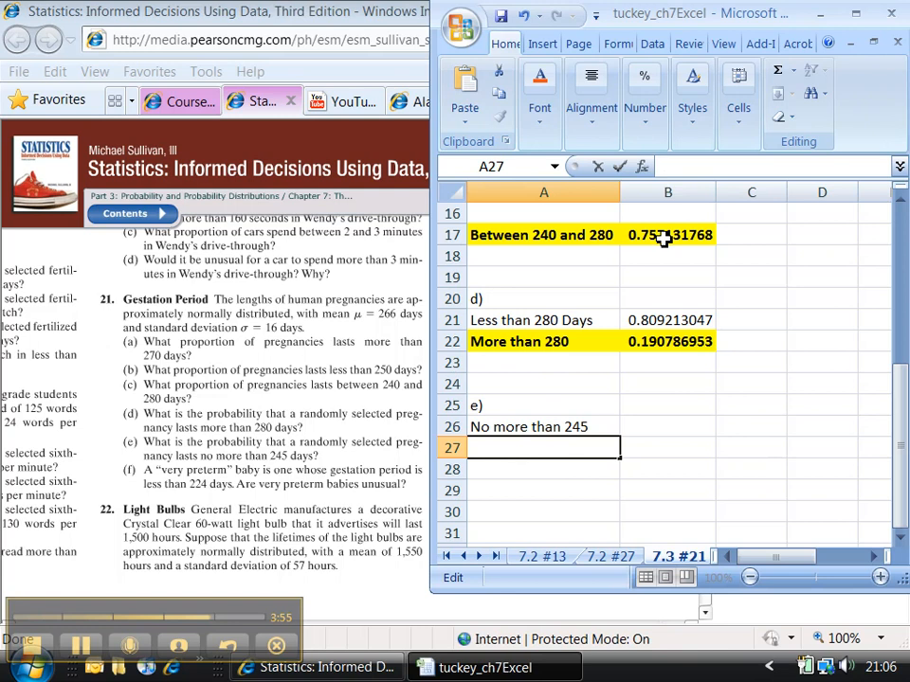
pyautogui.click(550, 428)
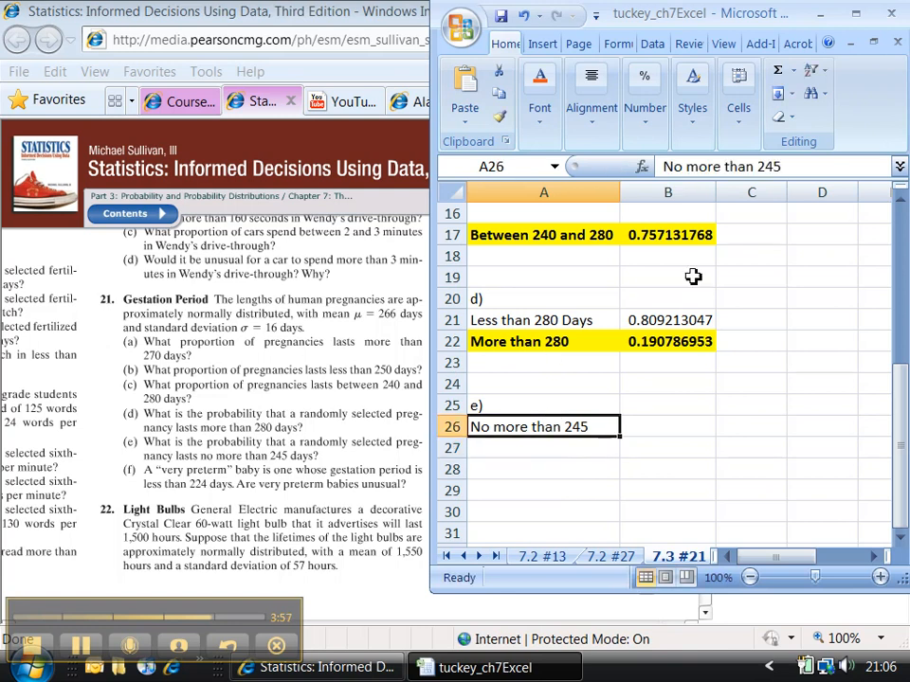
pyautogui.click(792, 167)
pyautogui.write('=')
pyautogui.hotkey('ctrl', 'v')
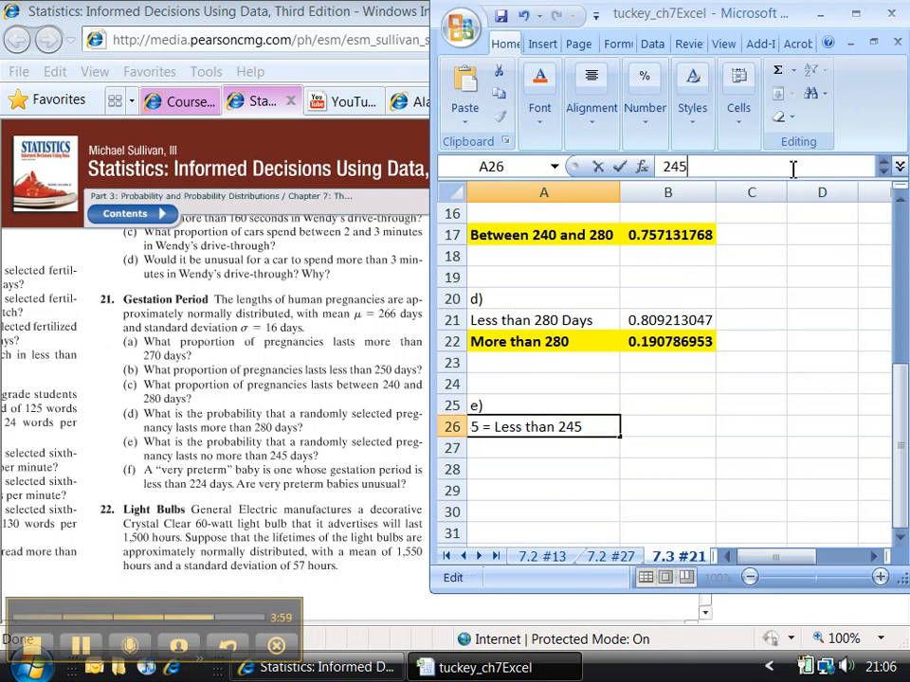
pyautogui.press('Return')
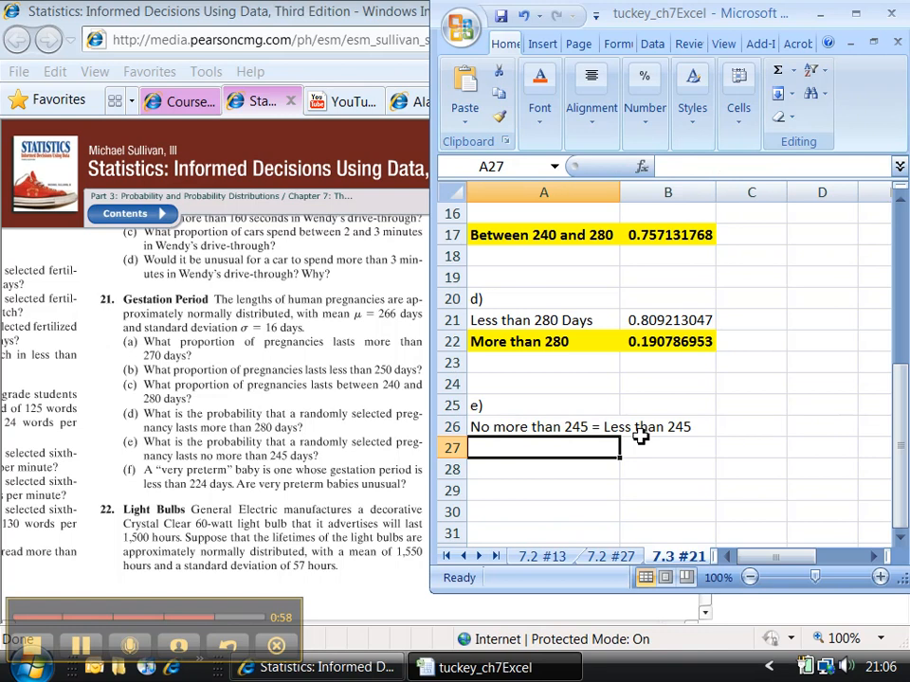
# Calculate the part e) probability in B27 with =NORMDIST(245,266,16,TRUE).
pyautogui.click(643, 452)
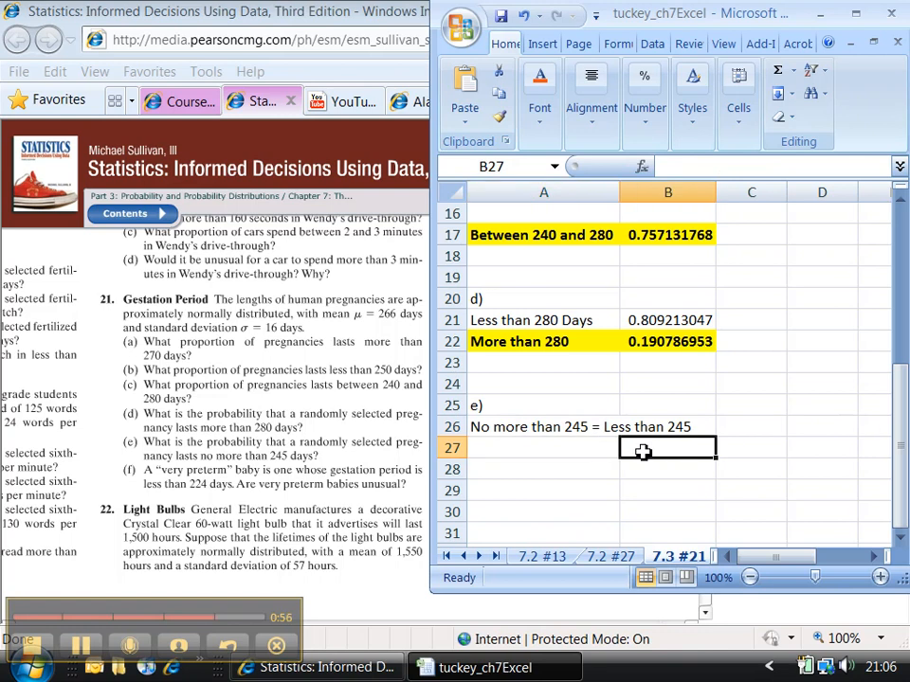
pyautogui.write('=')
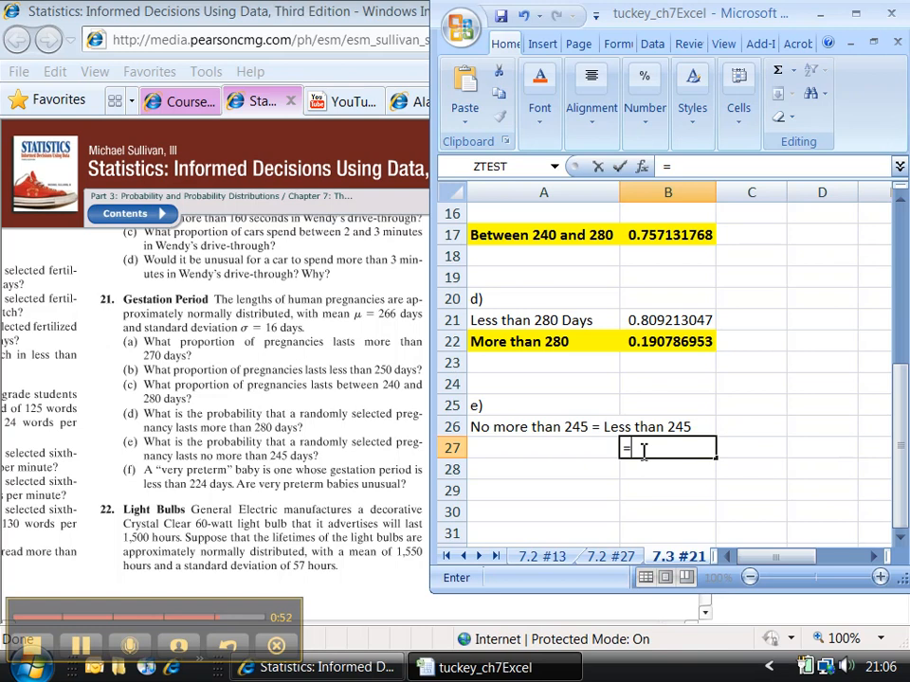
pyautogui.write('NORM')
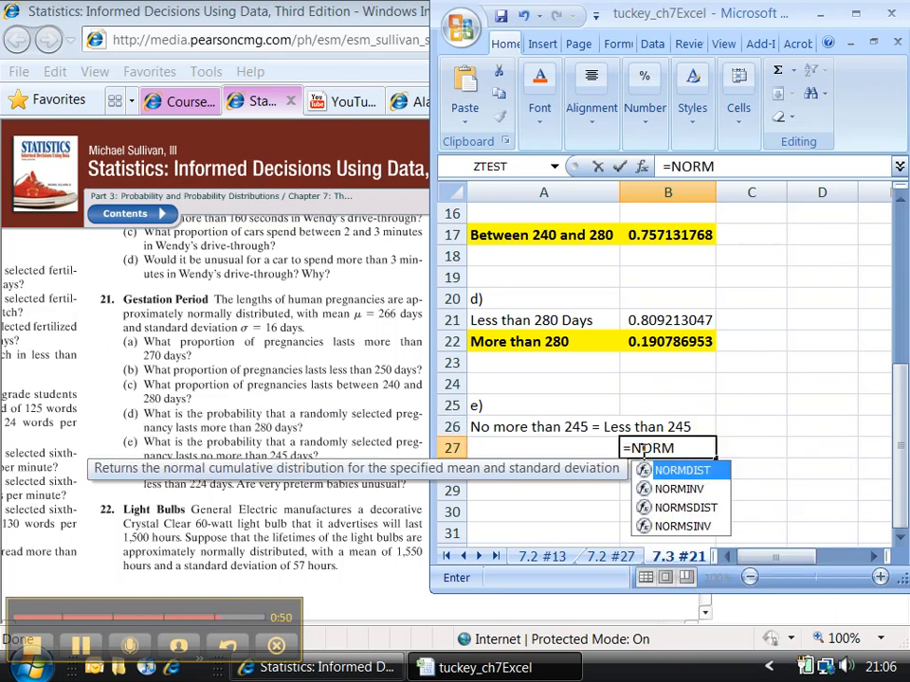
pyautogui.write('DIST(245')
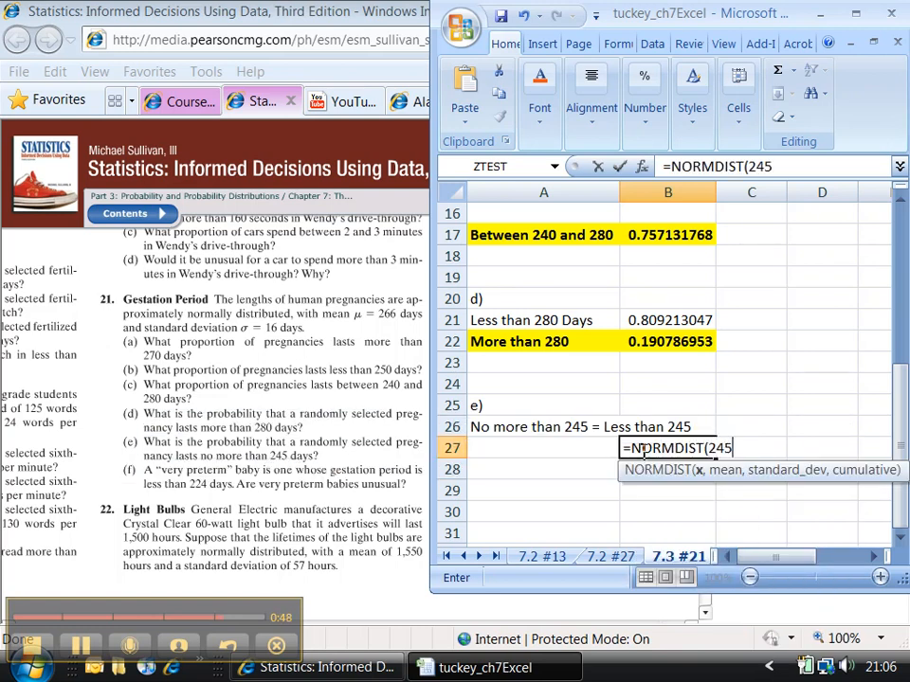
pyautogui.write(',266,.1')
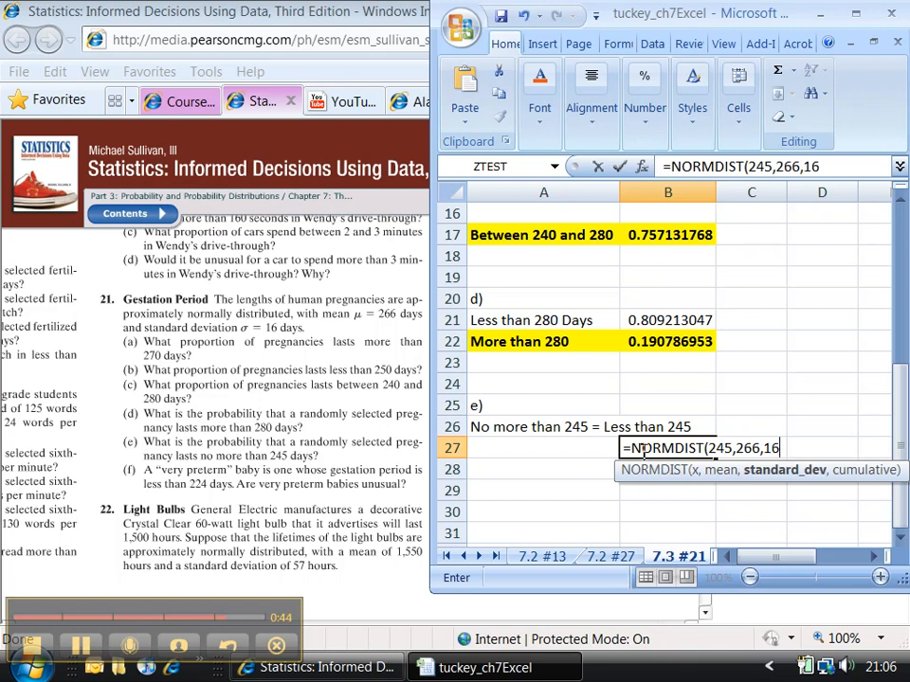
pyautogui.write(',true)')
pyautogui.press('Return')
# Format the part e) answer in B27 in bold with a yellow fill.
pyautogui.click(648, 448)
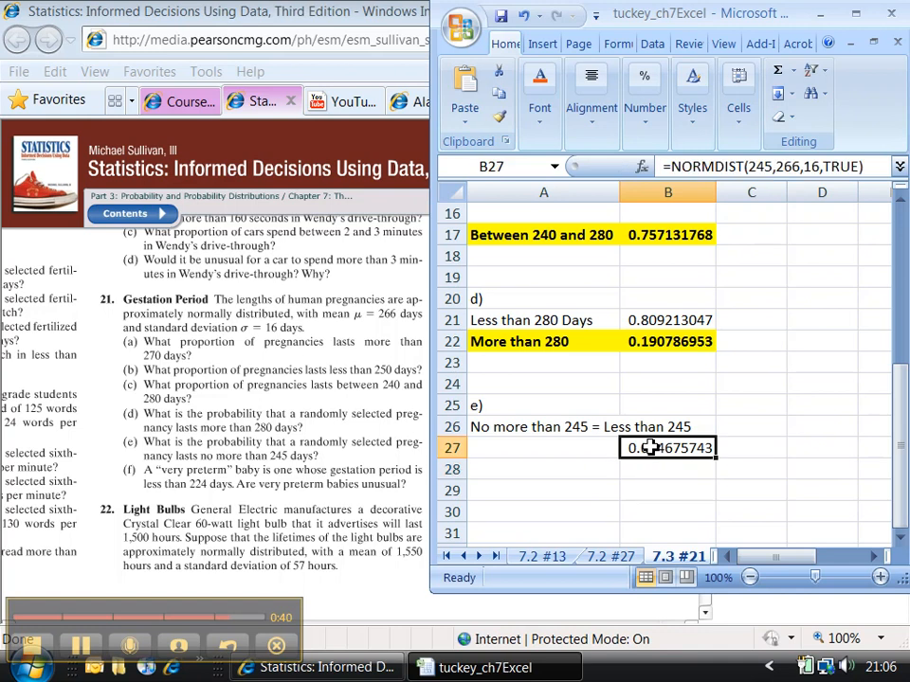
pyautogui.hotkey('ctrl', 'b')
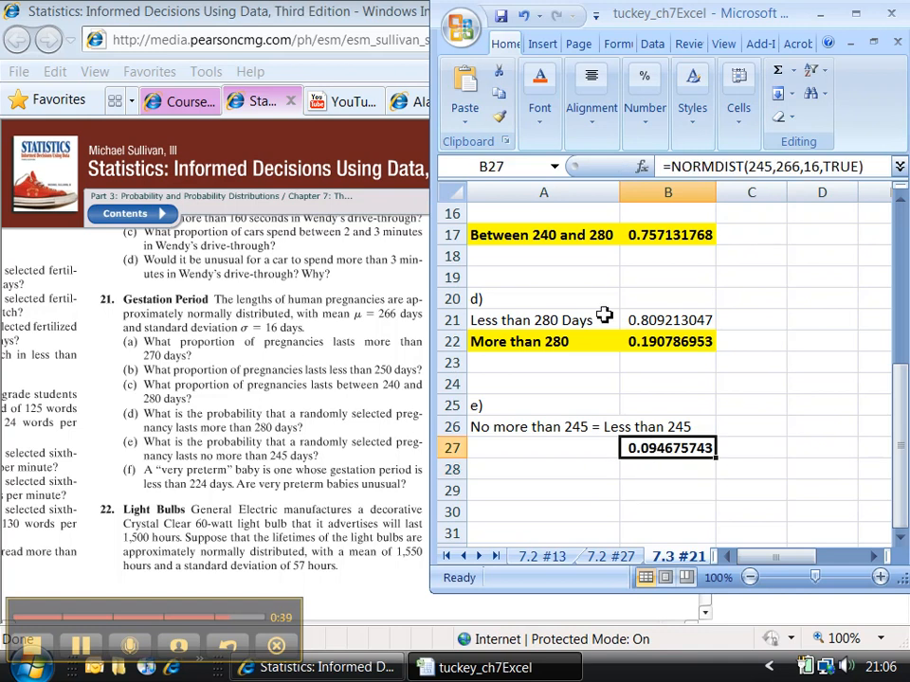
pyautogui.click(543, 121)
pyautogui.click(658, 208)
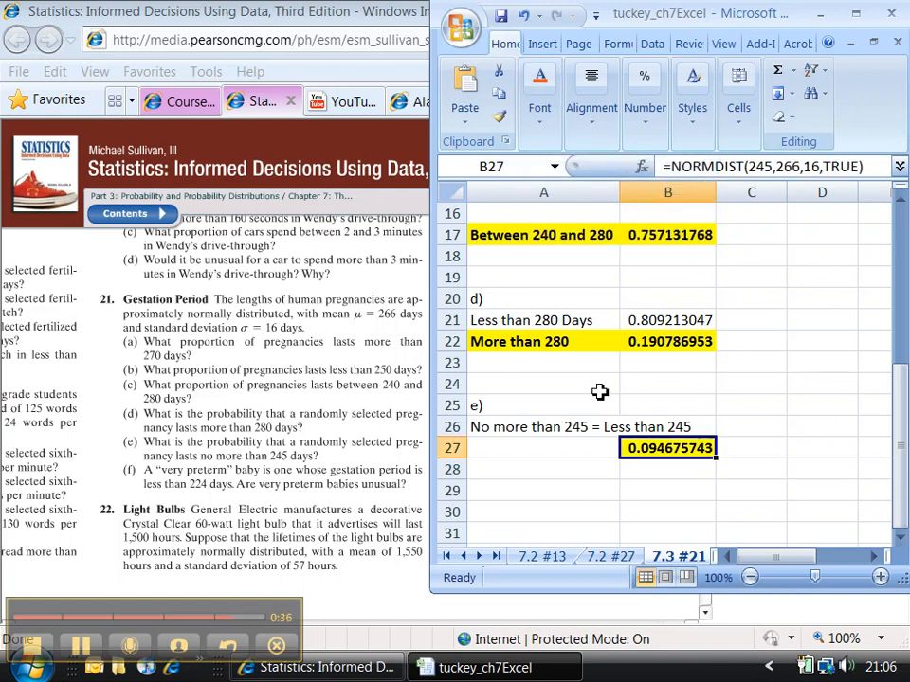
# Copy the part e) block A25:B27 and paste it at A29 as the basis for part f).
pyautogui.scroll(-1, 548, 477)
pyautogui.click(545, 482)
pyautogui.scroll(-1, 545, 483)
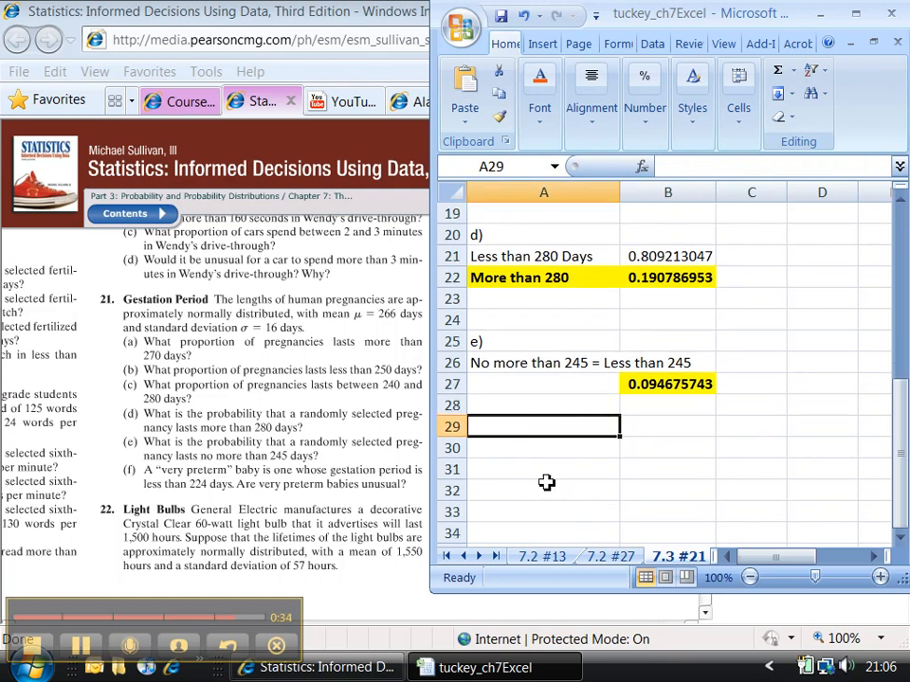
pyautogui.click(539, 464)
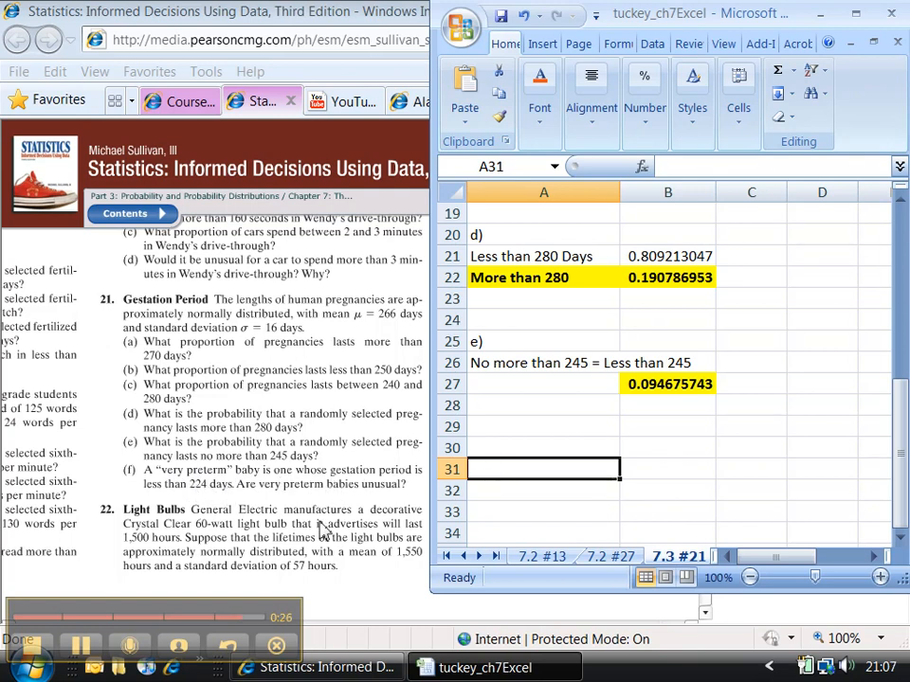
pyautogui.moveTo(664, 384); pyautogui.dragTo(543, 348)
pyautogui.hotkey('ctrl', 'c')
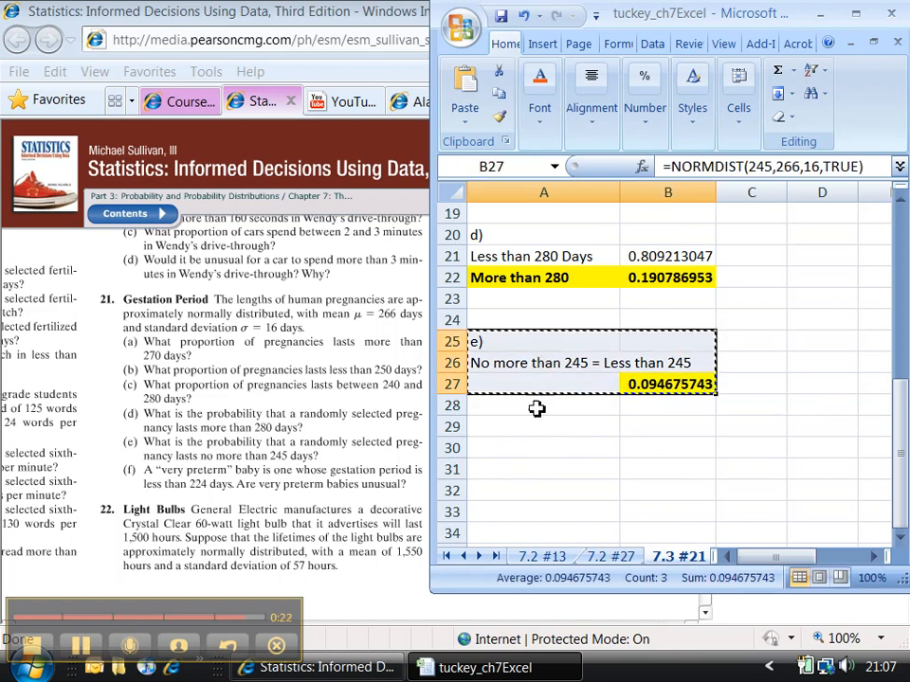
pyautogui.click(531, 428)
pyautogui.hotkey('ctrl', 'v')
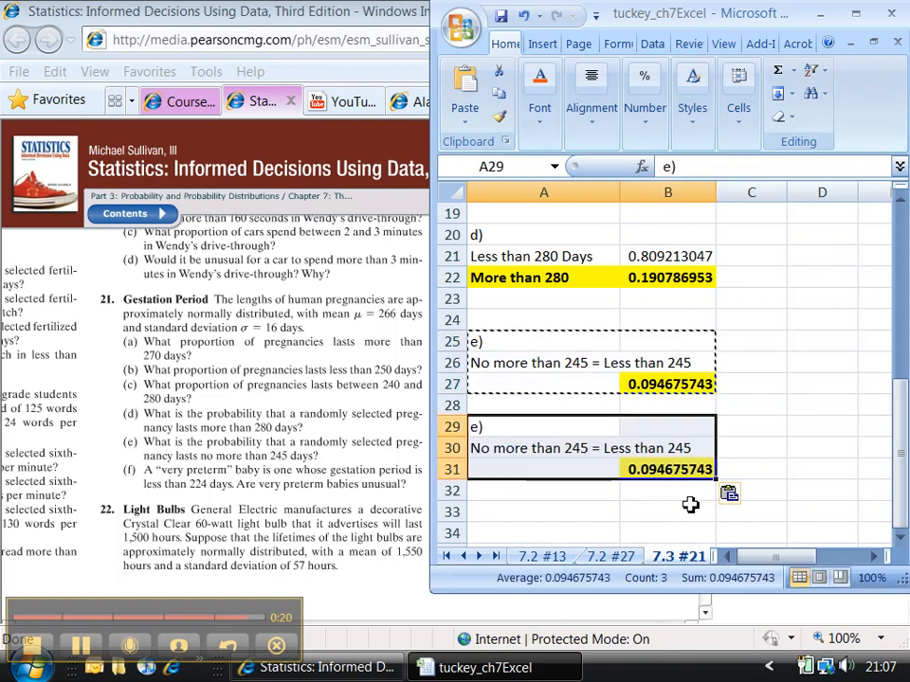
# Change the x value of the NORMDIST formula in B31 to 224, making it =NORMDIST(224,266,16,TRUE).
pyautogui.click(705, 467)
pyautogui.click(767, 166)
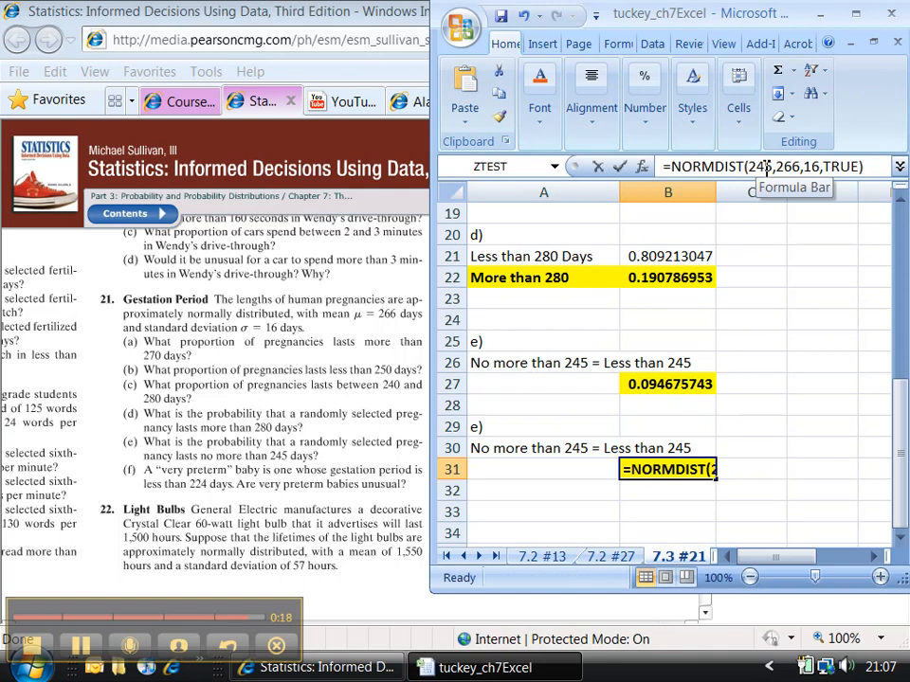
pyautogui.press('BackSpace')
pyautogui.write('2')
pyautogui.press('Delete')
pyautogui.write('4')
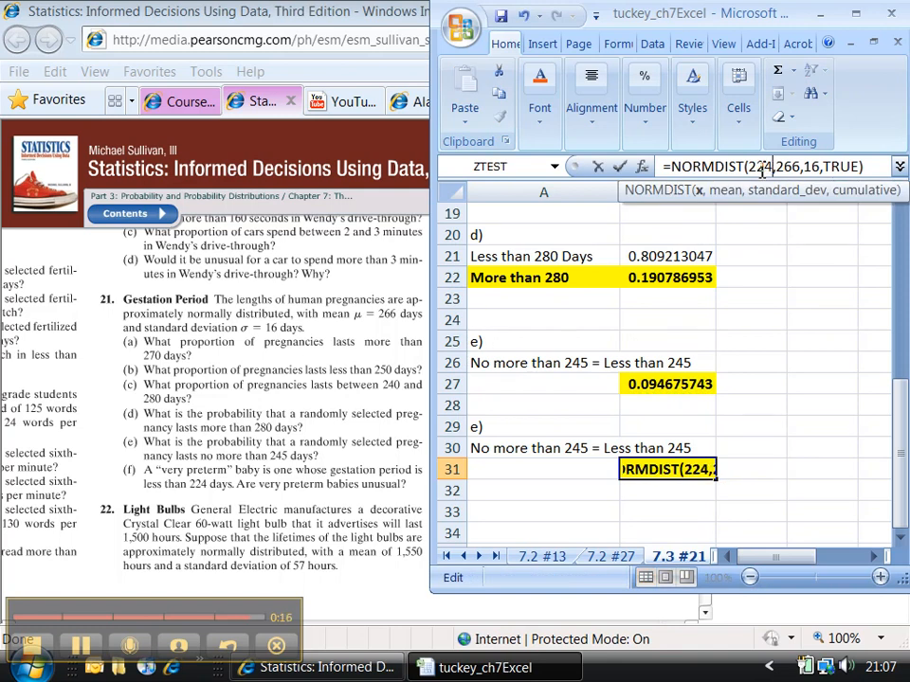
pyautogui.press('Return')
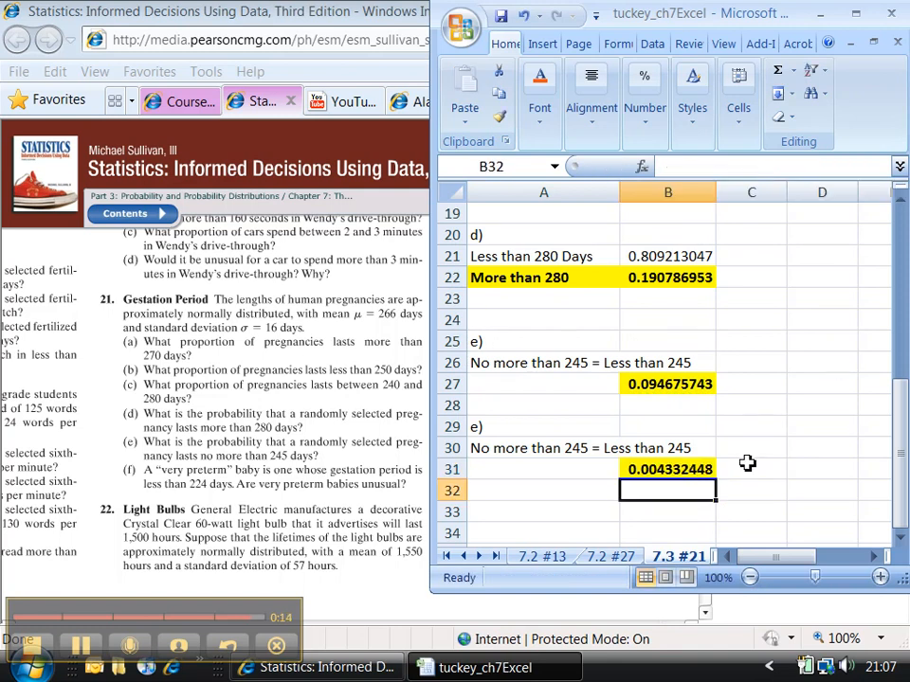
pyautogui.moveTo(749, 466); pyautogui.dragTo(644, 505)
pyautogui.click(648, 471)
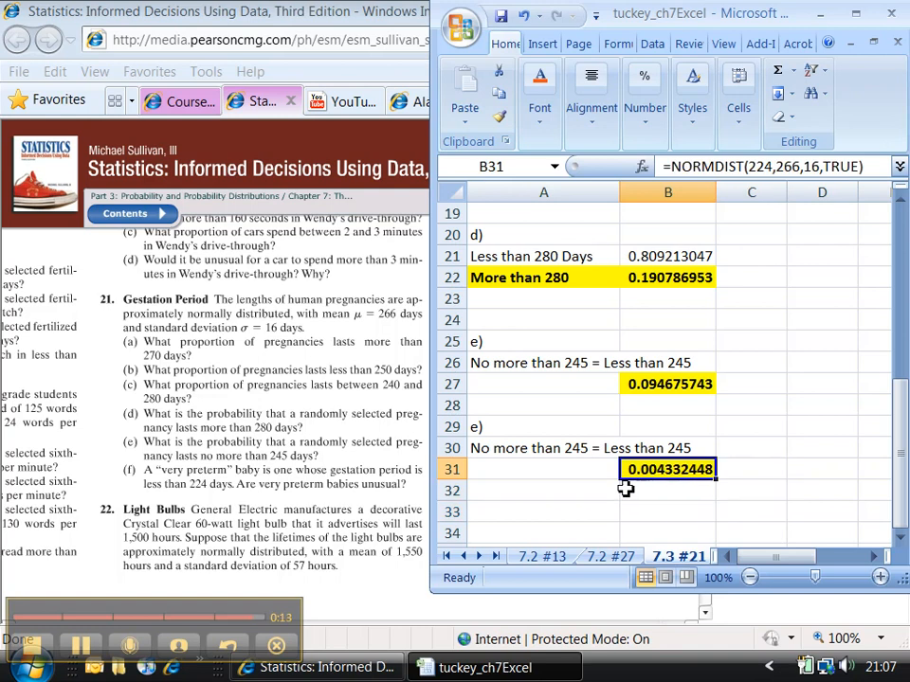
# Enter the part f) conclusion "Yes, less than 5%" in A33.
pyautogui.click(552, 509)
pyautogui.write('Yes, le')
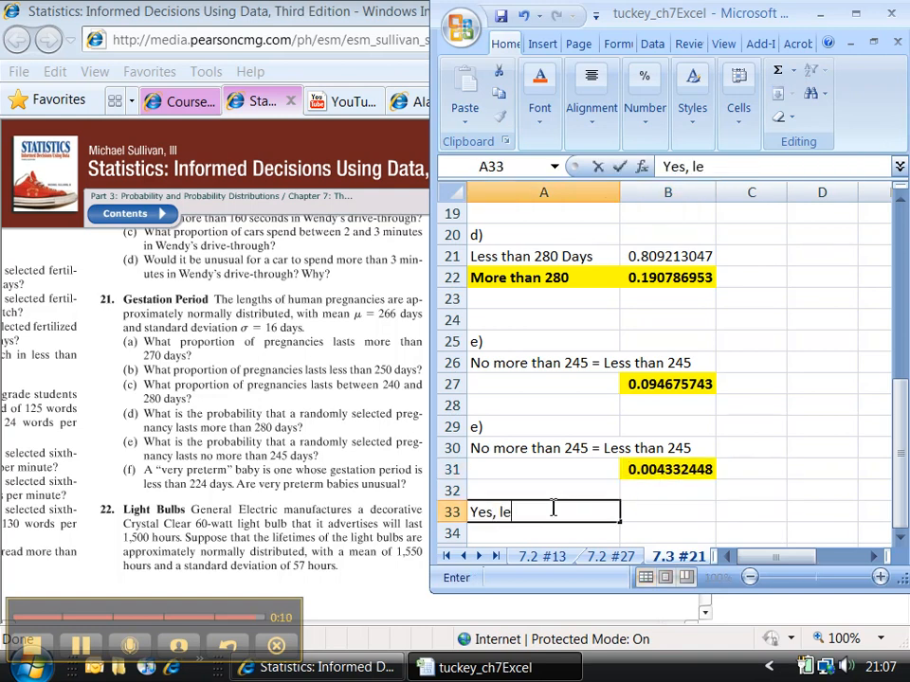
pyautogui.write('ss than 5%')
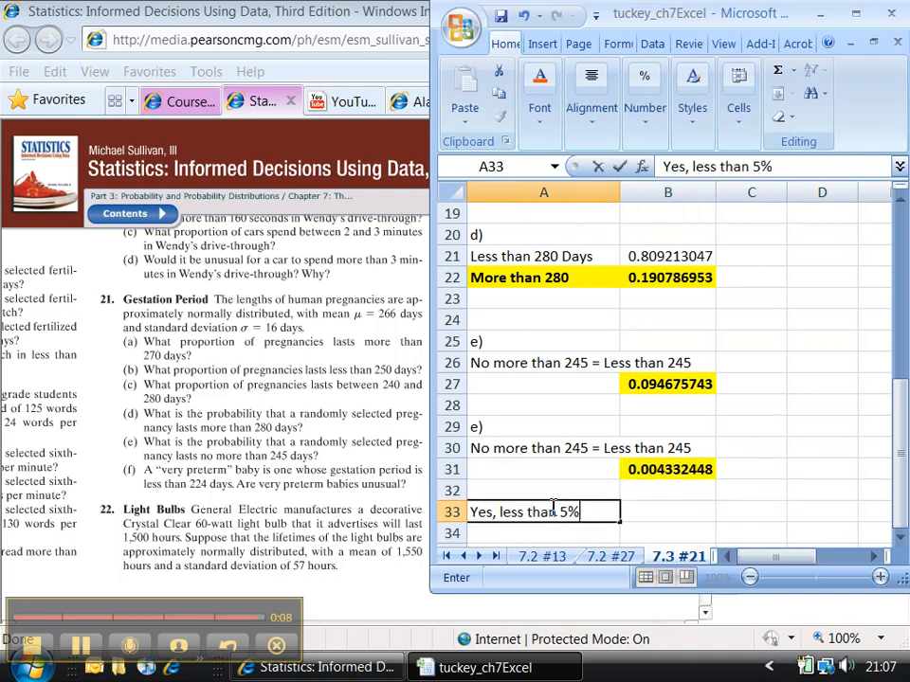
pyautogui.click(672, 512)
# Format the conclusion in A33 in bold with a yellow fill.
pyautogui.click(568, 510)
pyautogui.hotkey('ctrl', 'b')
pyautogui.click(539, 90)
pyautogui.click(656, 211)
pyautogui.click(652, 494)
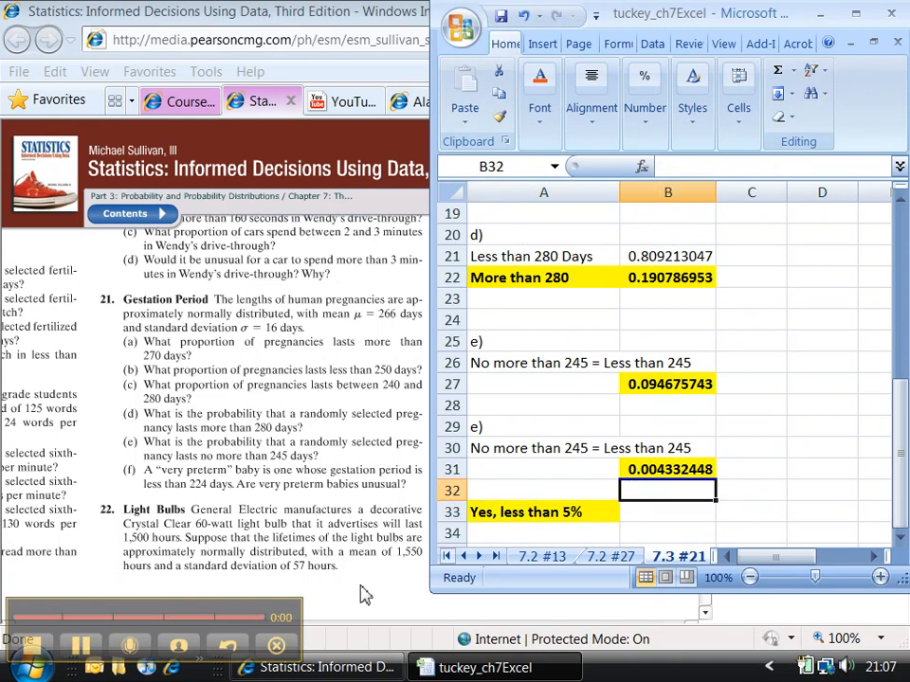